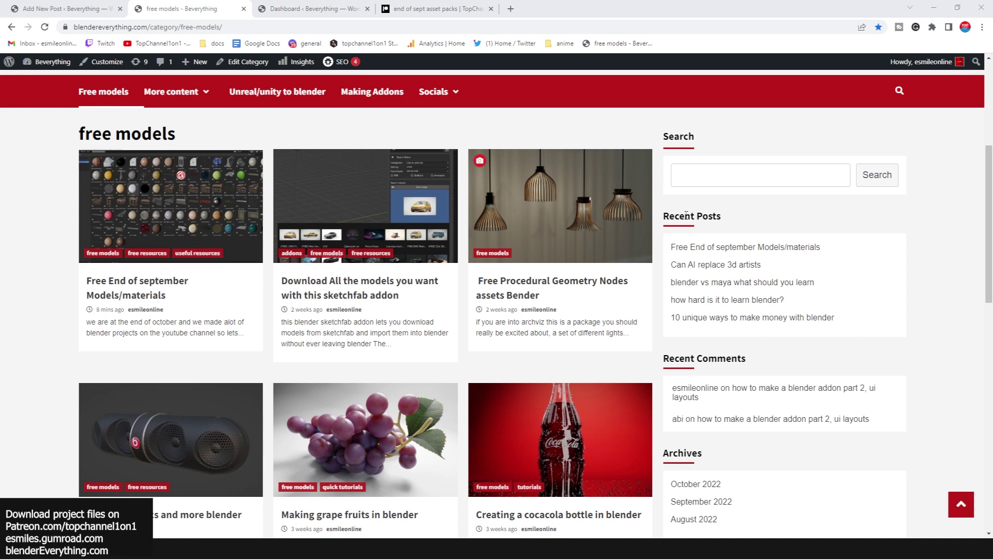
- Open the Free End of september Models/materials post and scroll through it
{"action": "left_click", "coordinate": [188, 212]}
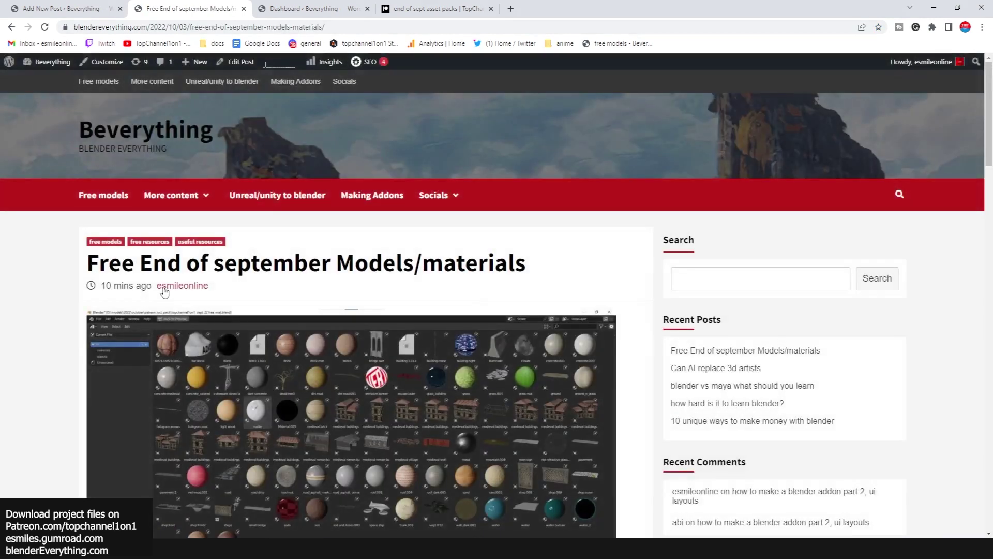
{"action": "scroll", "coordinate": [227, 341], "scroll_direction": "down", "scroll_amount": 2}
{"action": "scroll", "coordinate": [229, 336], "scroll_direction": "down", "scroll_amount": 5}
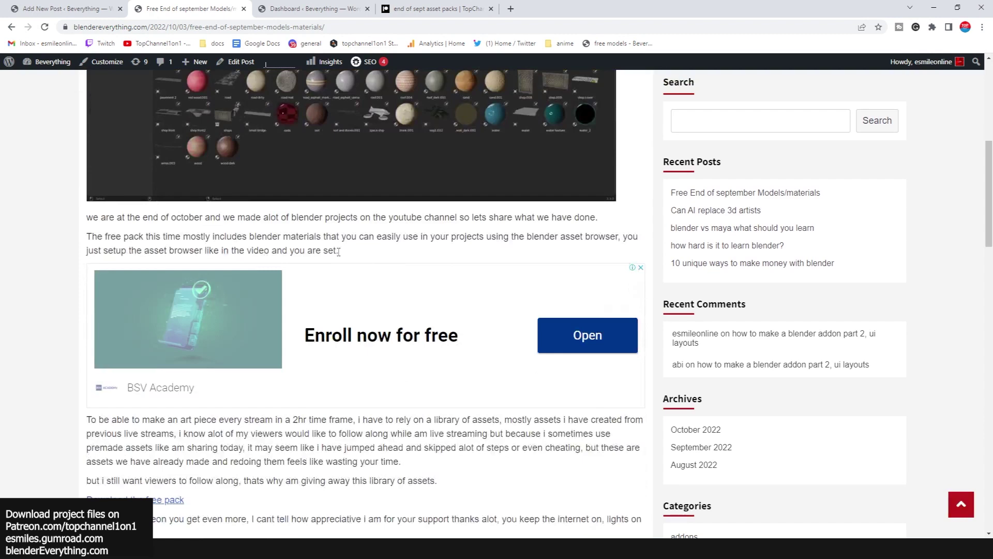
{"action": "scroll", "coordinate": [286, 237], "scroll_direction": "up", "scroll_amount": 5}
{"action": "scroll", "coordinate": [286, 237], "scroll_direction": "down", "scroll_amount": 5}
{"action": "scroll", "coordinate": [356, 133], "scroll_direction": "up", "scroll_amount": 3}
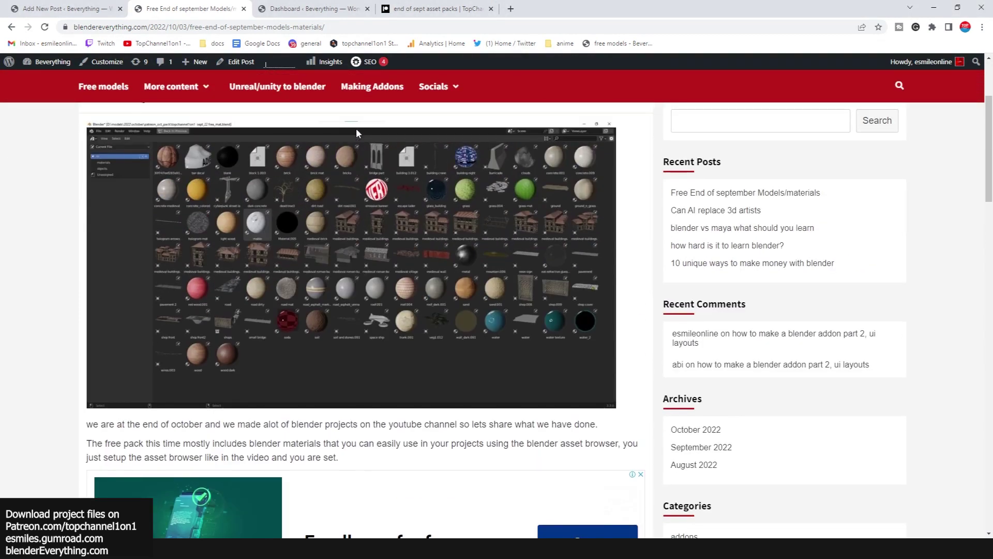
{"action": "scroll", "coordinate": [356, 134], "scroll_direction": "up", "scroll_amount": 4}
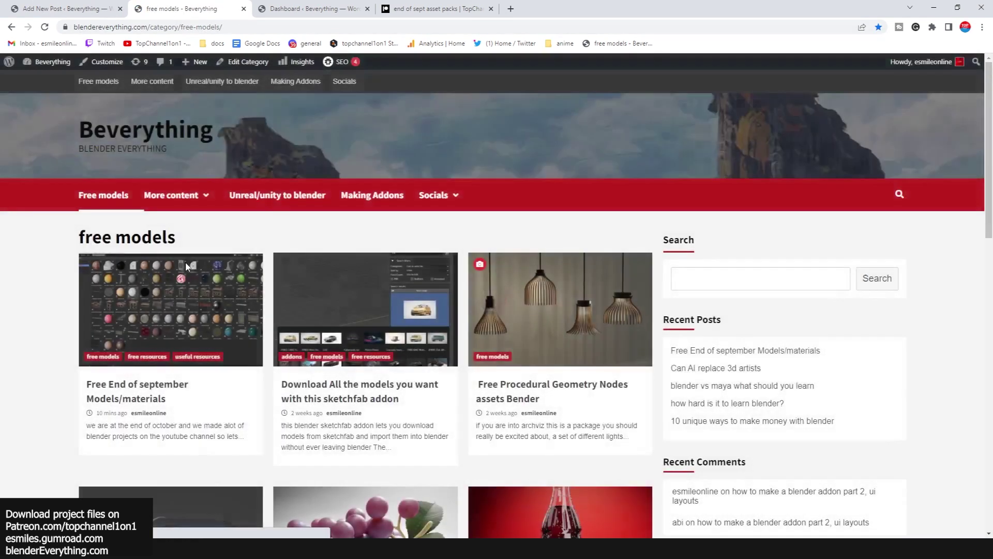
- Reopen the post and scroll to the free and Patreon pack download links
{"action": "left_click", "coordinate": [210, 314]}
{"action": "scroll", "coordinate": [207, 243], "scroll_direction": "down", "scroll_amount": 3}
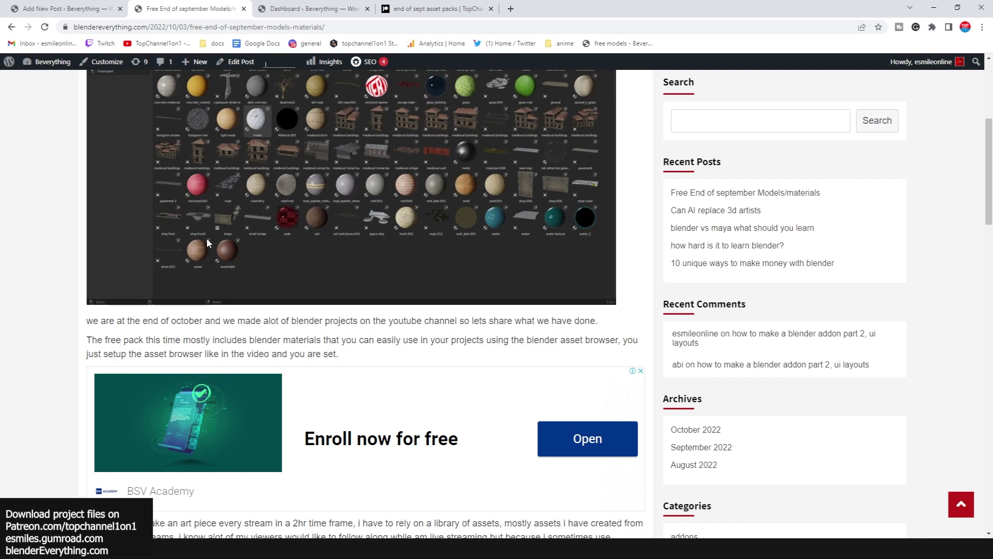
{"action": "scroll", "coordinate": [206, 242], "scroll_direction": "down", "scroll_amount": 4}
{"action": "scroll", "coordinate": [206, 242], "scroll_direction": "down", "scroll_amount": 1}
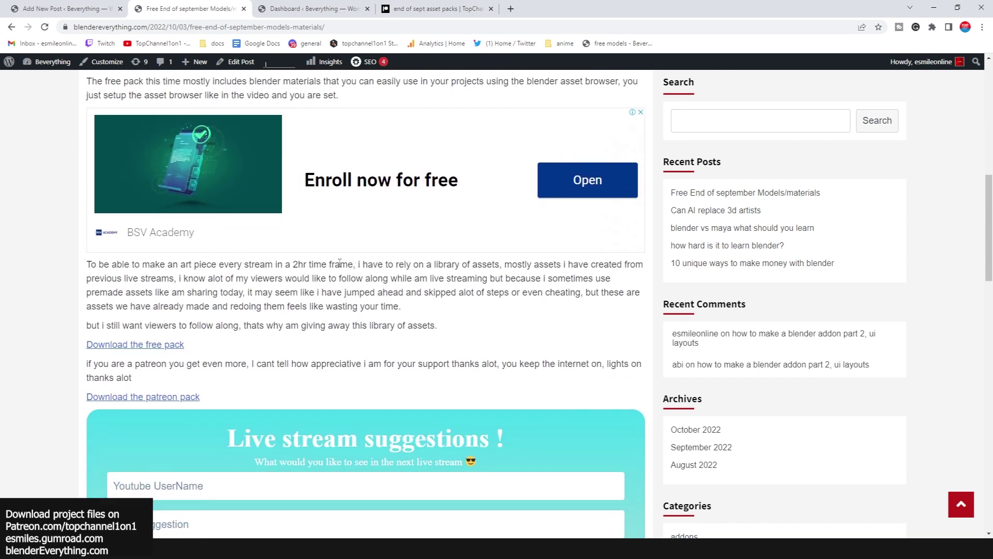
{"action": "scroll", "coordinate": [339, 262], "scroll_direction": "up", "scroll_amount": 2}
{"action": "scroll", "coordinate": [339, 262], "scroll_direction": "up", "scroll_amount": 1}
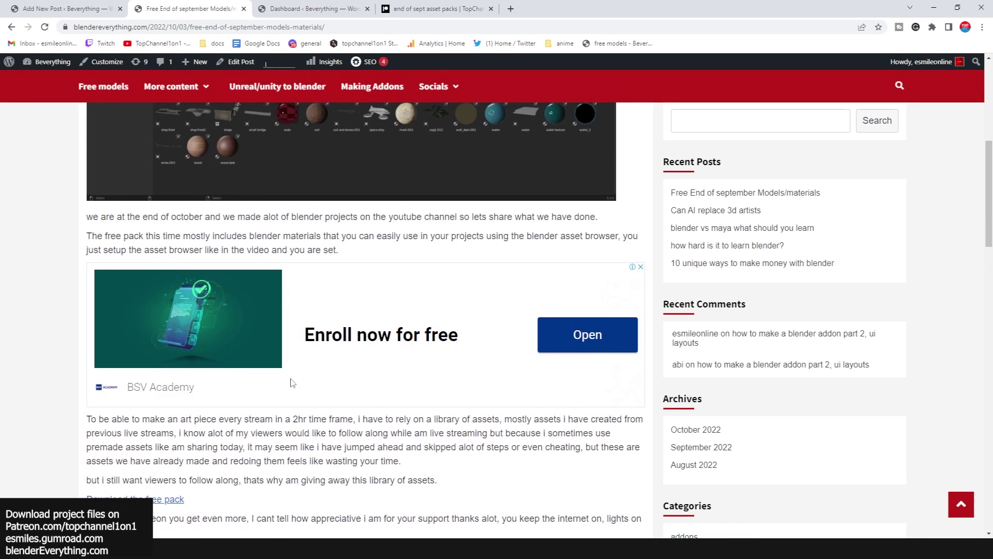
{"action": "scroll", "coordinate": [306, 307], "scroll_direction": "down", "scroll_amount": 4}
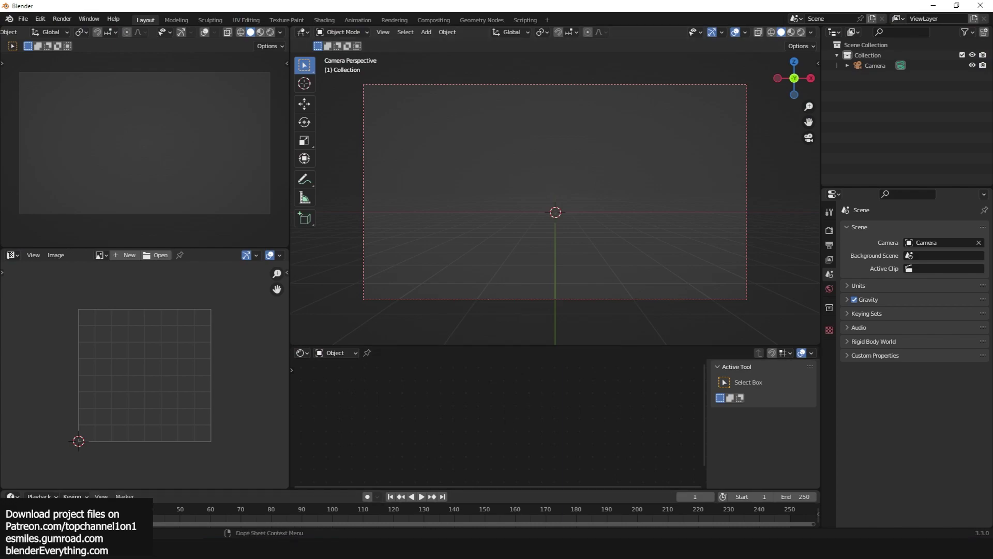
{"action": "left_click", "coordinate": [281, 548]}
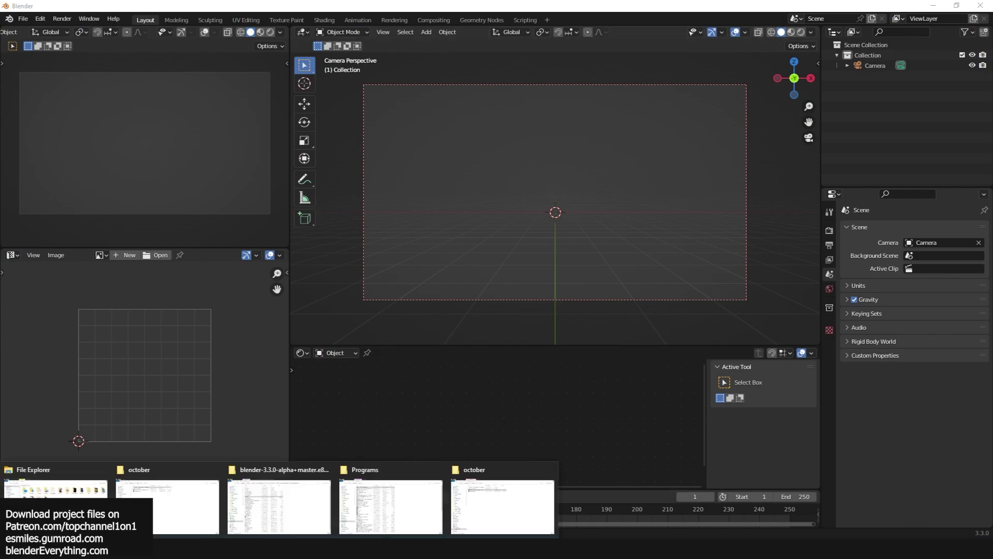
{"action": "left_click", "coordinate": [453, 501]}
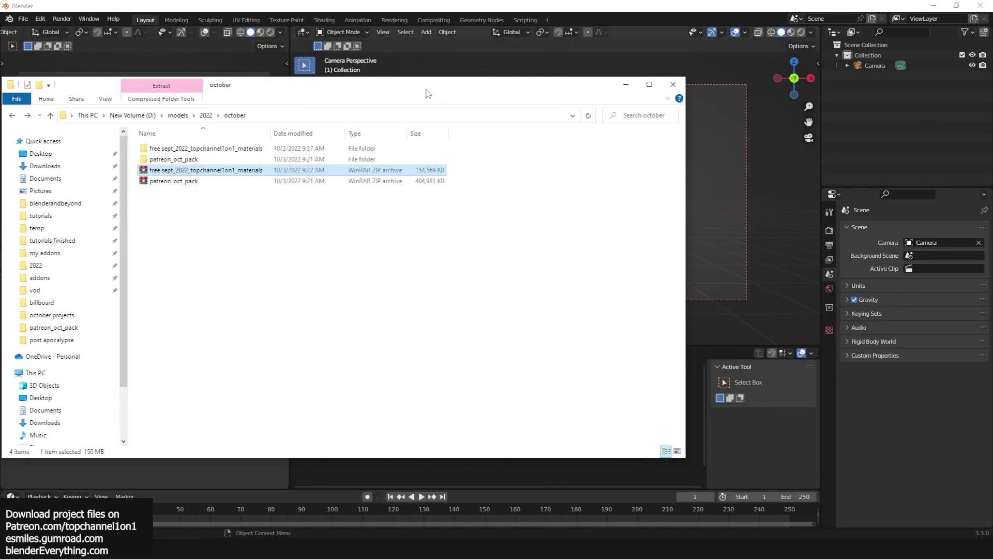
{"action": "left_click_drag", "start_coordinate": [429, 94], "coordinate": [574, 91]}
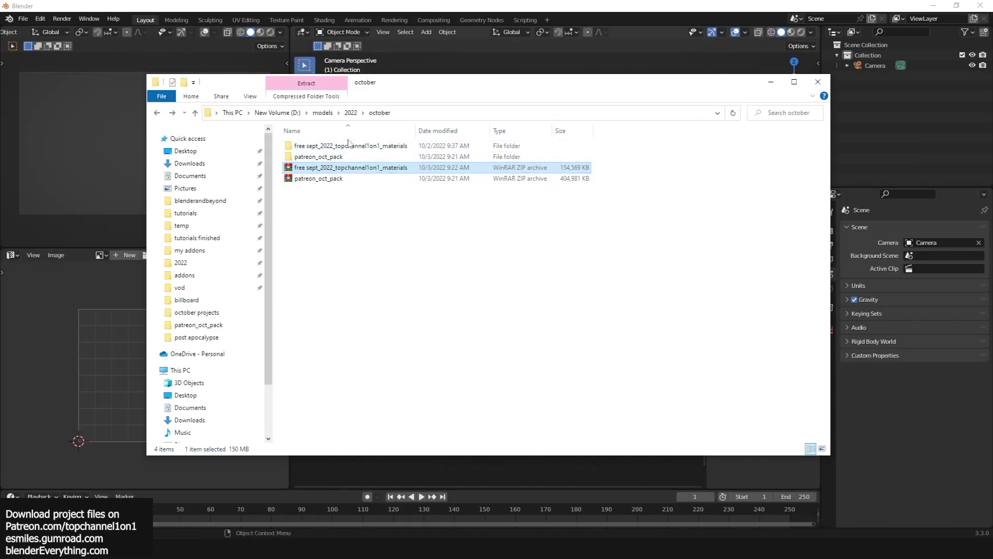
{"action": "double_click", "coordinate": [351, 146]}
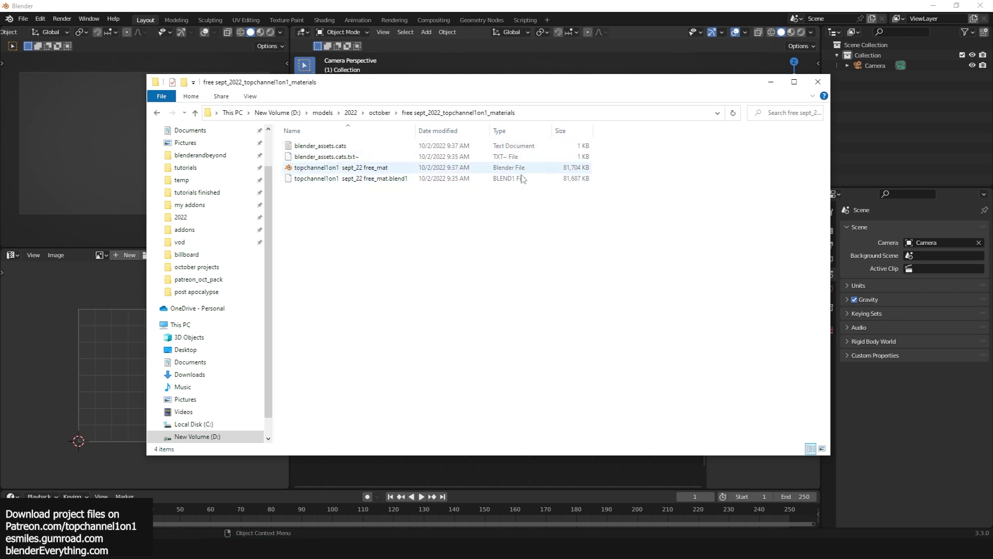
{"action": "left_click", "coordinate": [382, 112]}
- Open Blender's Preferences at the File Paths section
{"action": "left_click", "coordinate": [54, 86]}
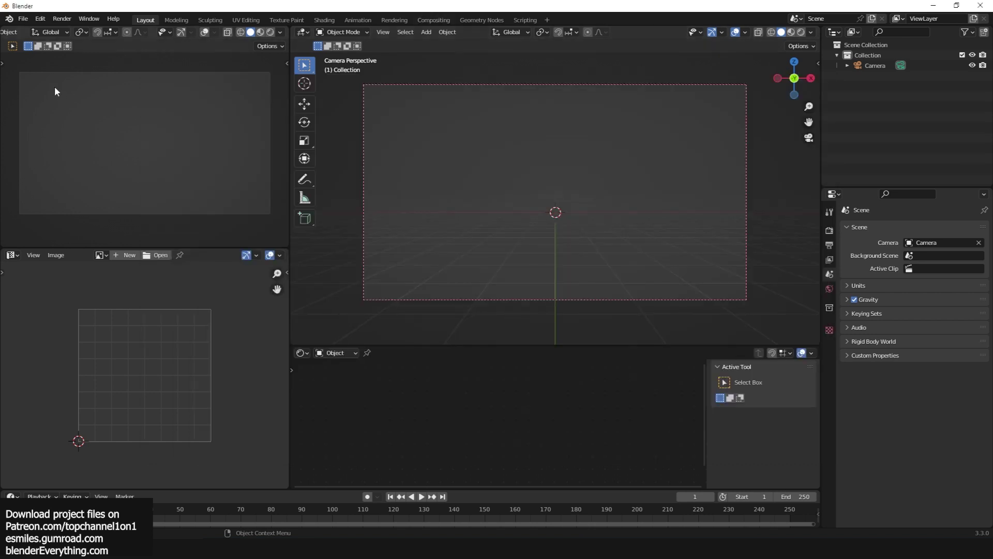
{"action": "left_click", "coordinate": [41, 21]}
{"action": "left_click", "coordinate": [70, 176]}
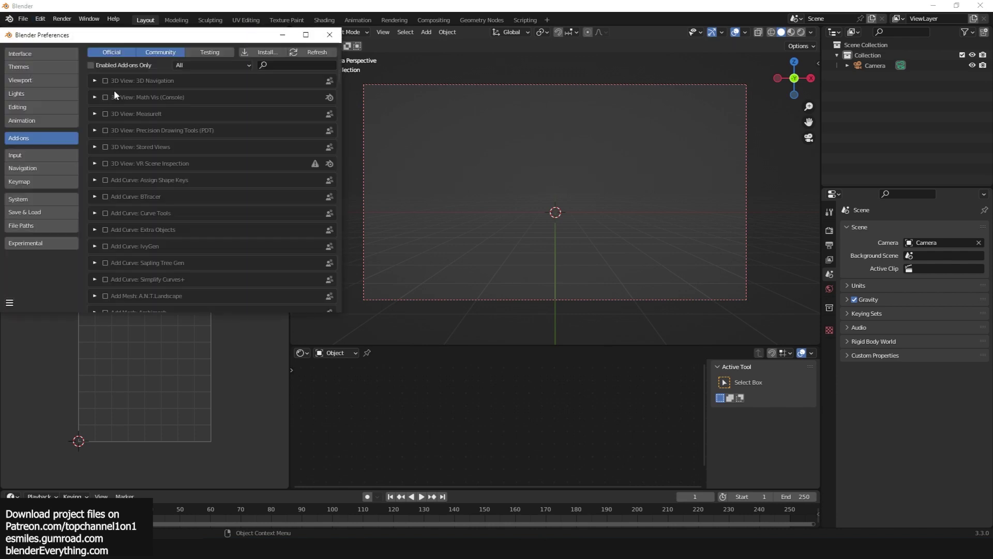
{"action": "left_click", "coordinate": [40, 226]}
{"action": "scroll", "coordinate": [177, 262], "scroll_direction": "down", "scroll_amount": 1}
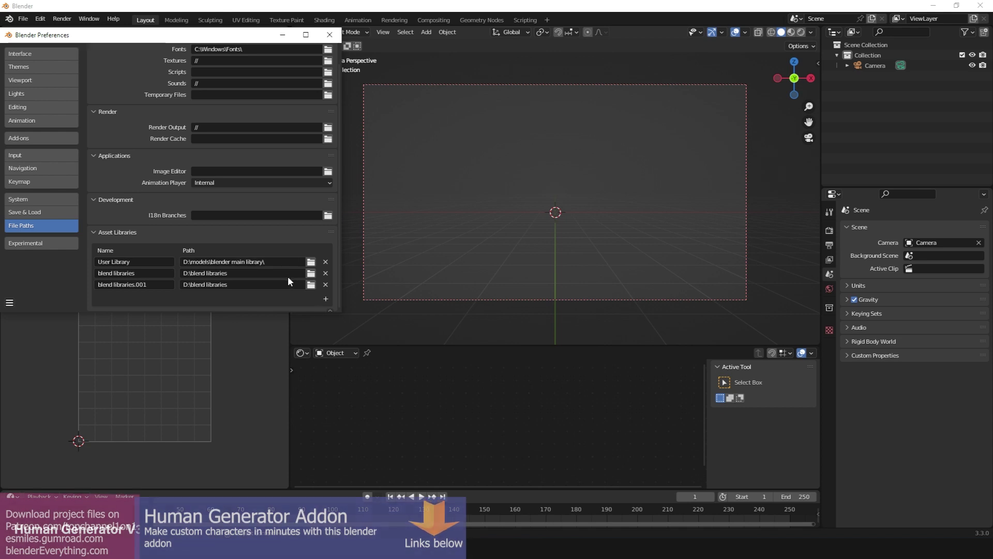
- Add D:\models\2022\october\patreon_oct_pack as the patreon_oct_pack asset library
{"action": "left_click", "coordinate": [326, 299]}
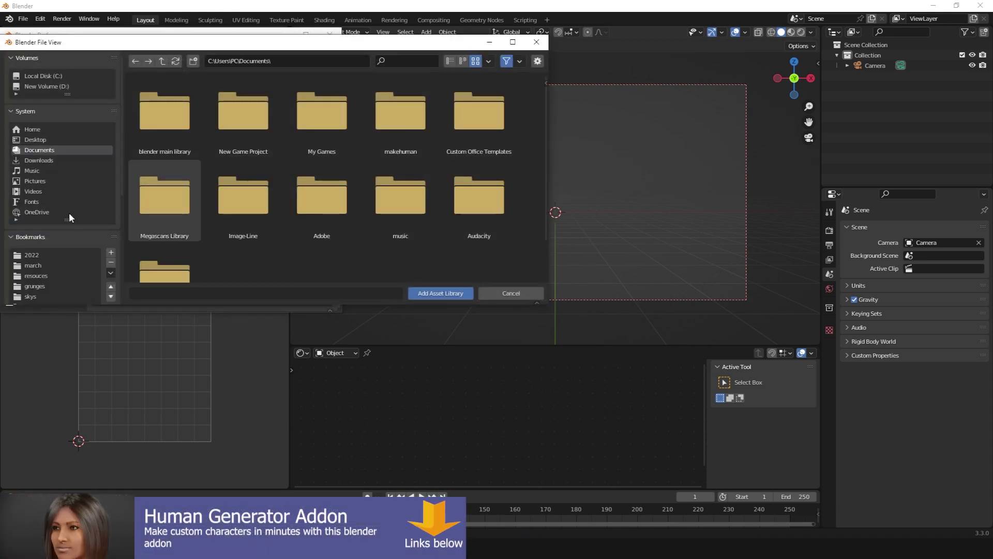
{"action": "left_click", "coordinate": [45, 262]}
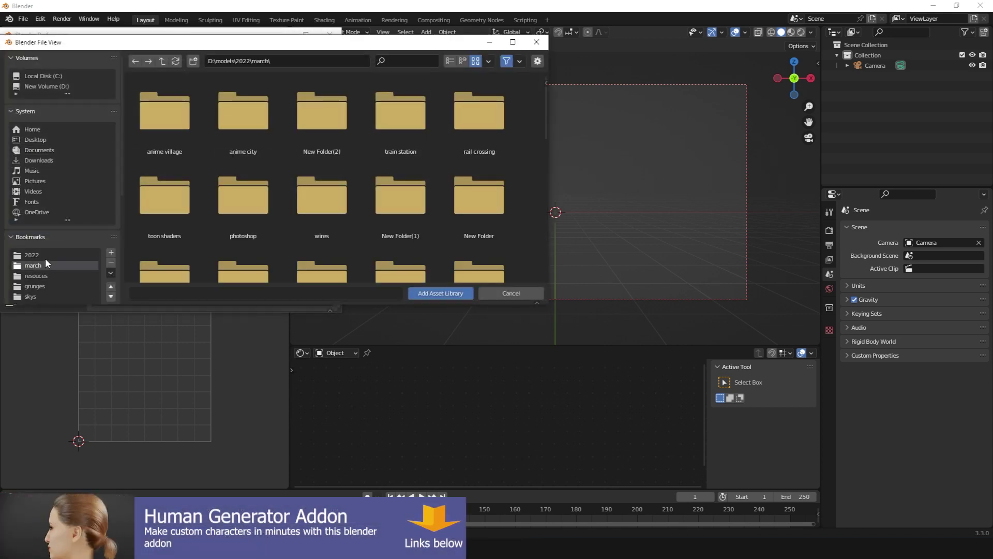
{"action": "double_click", "coordinate": [153, 145]}
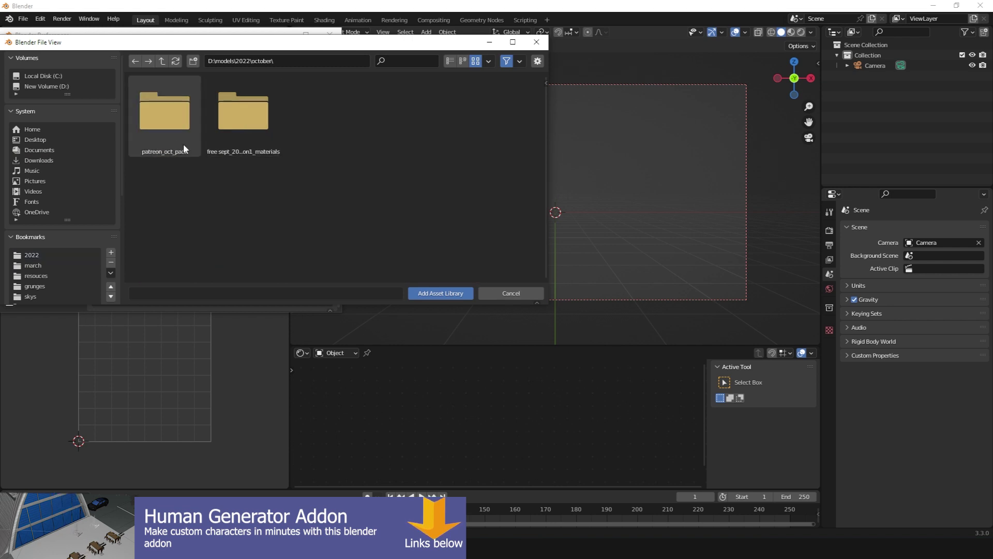
{"action": "double_click", "coordinate": [173, 141]}
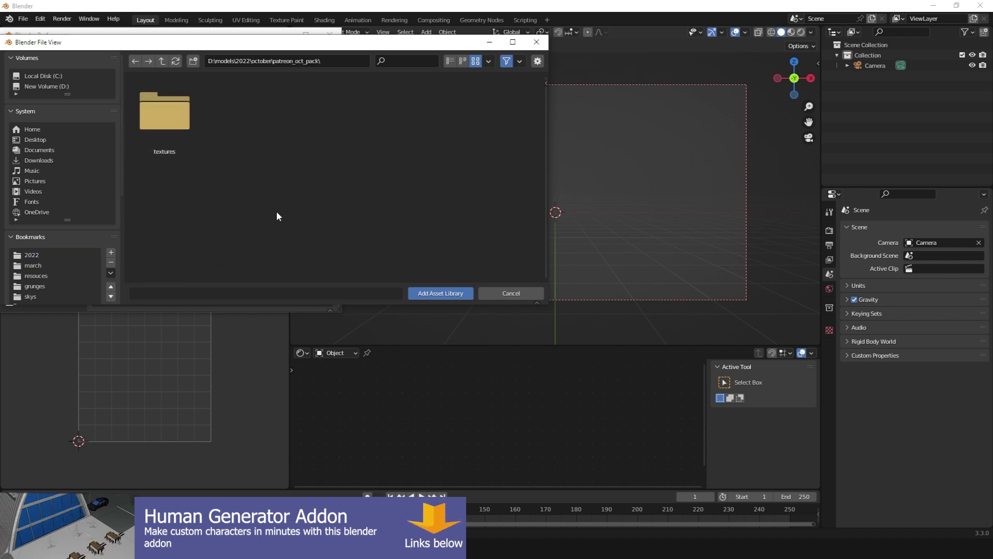
{"action": "left_click", "coordinate": [413, 292]}
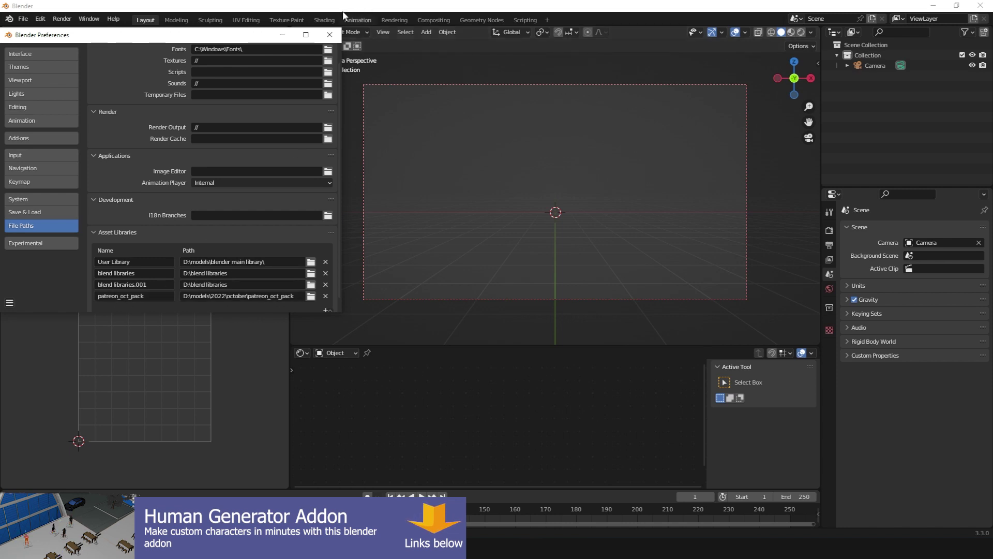
- Close Preferences, make the Image Editor an Asset Browser, and select the patreon_oct_pack library
{"action": "left_click", "coordinate": [331, 37]}
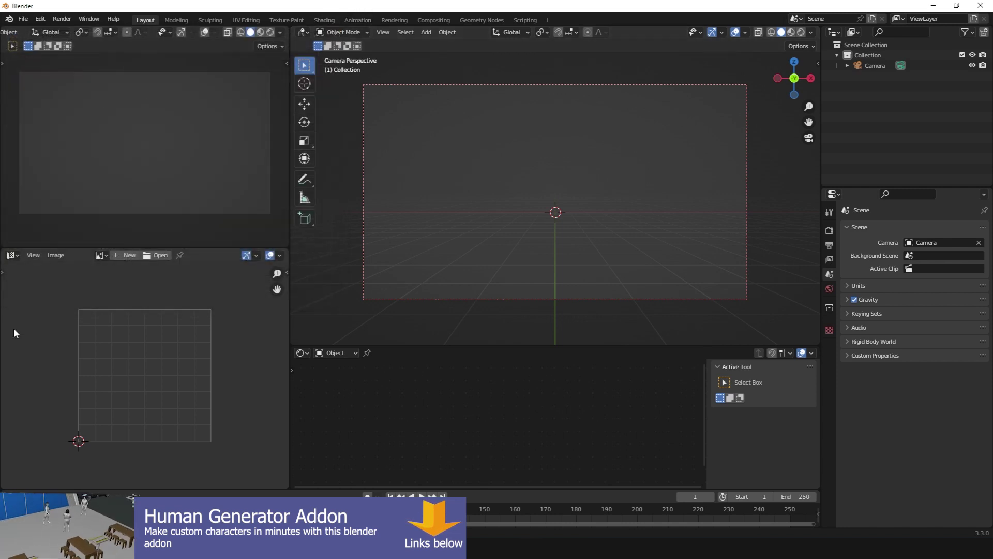
{"action": "left_click", "coordinate": [11, 256]}
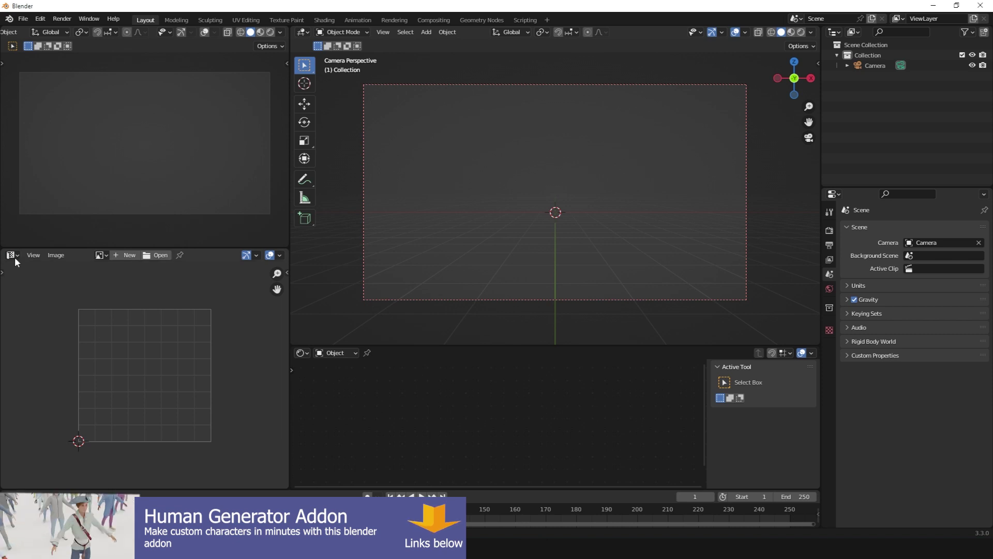
{"action": "left_click", "coordinate": [12, 256]}
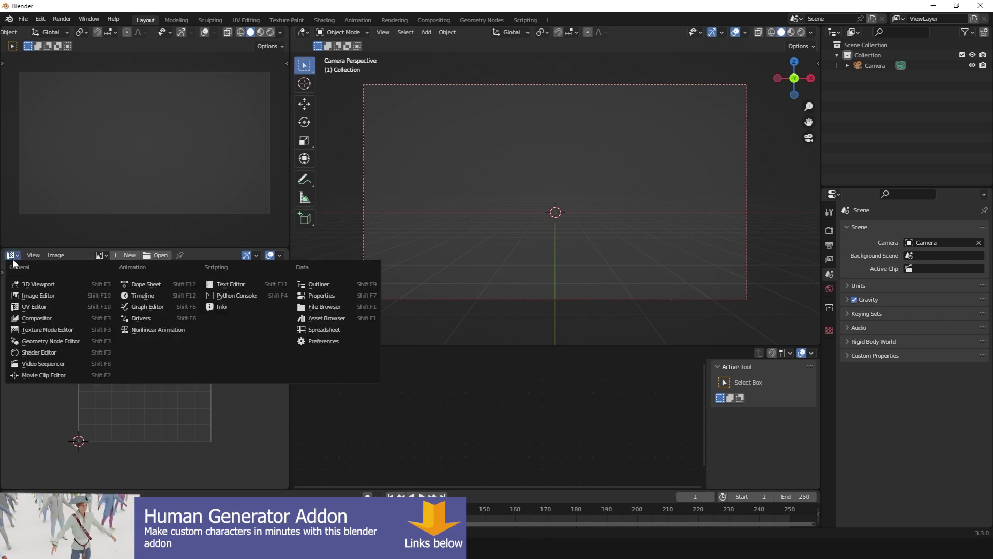
{"action": "left_click", "coordinate": [311, 318]}
{"action": "left_click", "coordinate": [75, 269]}
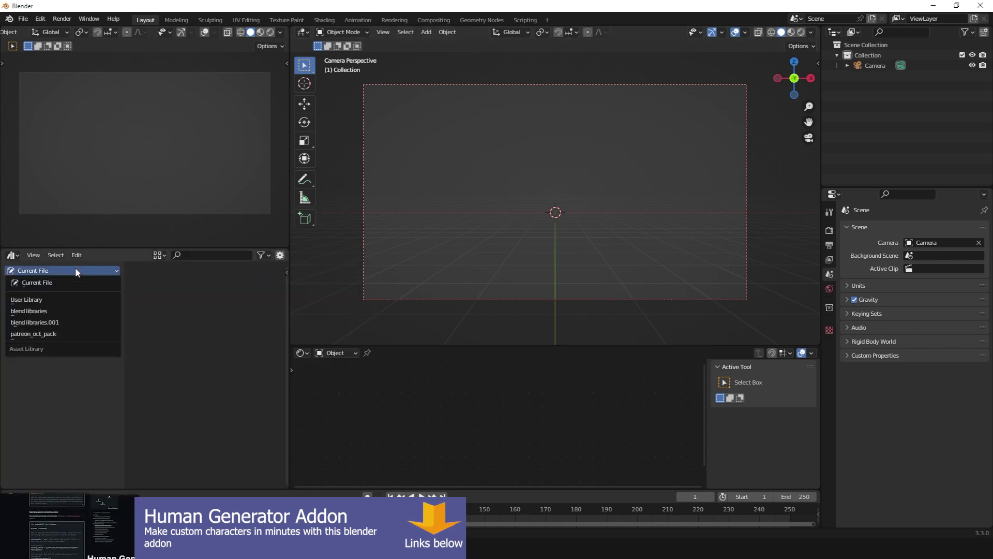
{"action": "left_click", "coordinate": [40, 333]}
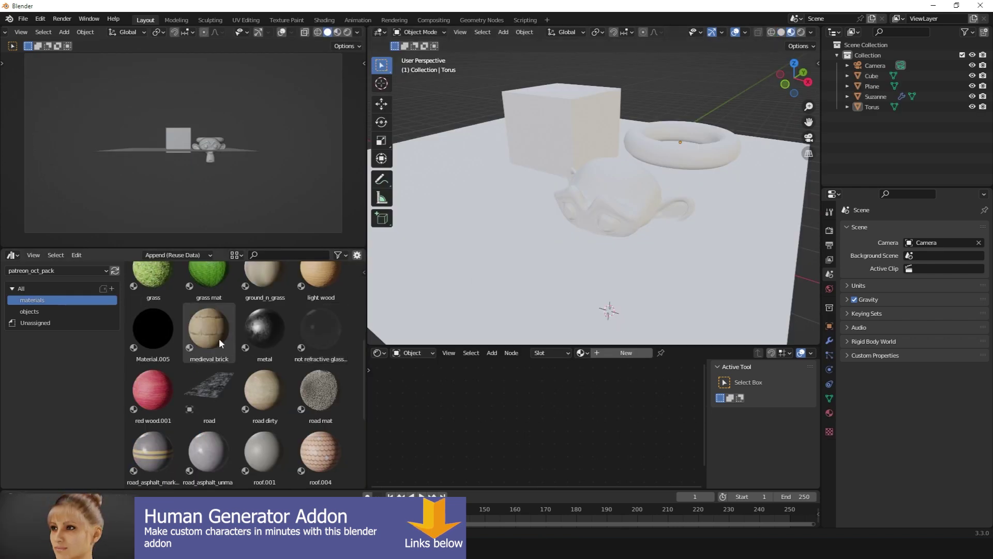
- Apply blank, then brick to the cube, and lower the Mapping Scale to enlarge bricks
{"action": "left_click_drag", "start_coordinate": [152, 290], "coordinate": [550, 125]}
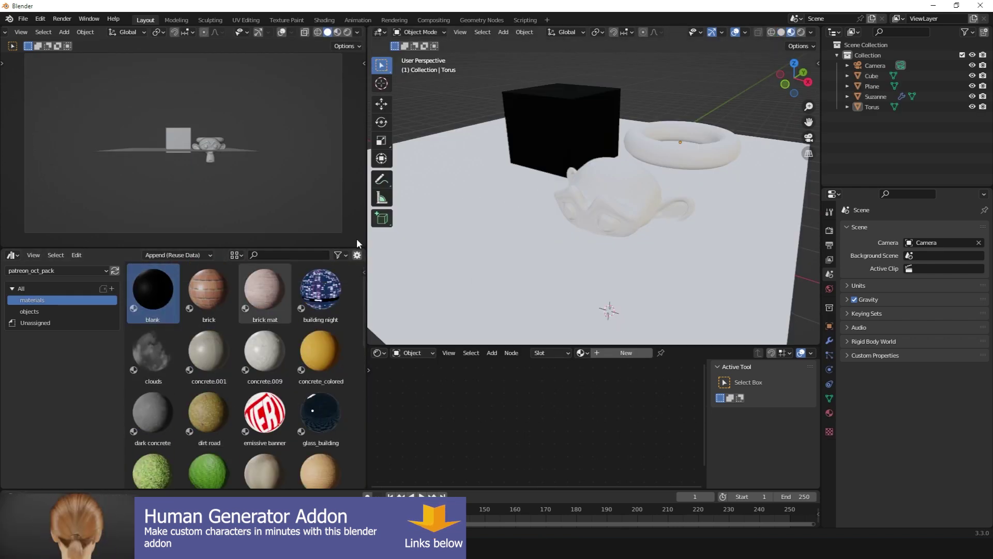
{"action": "left_click_drag", "start_coordinate": [209, 290], "coordinate": [559, 110]}
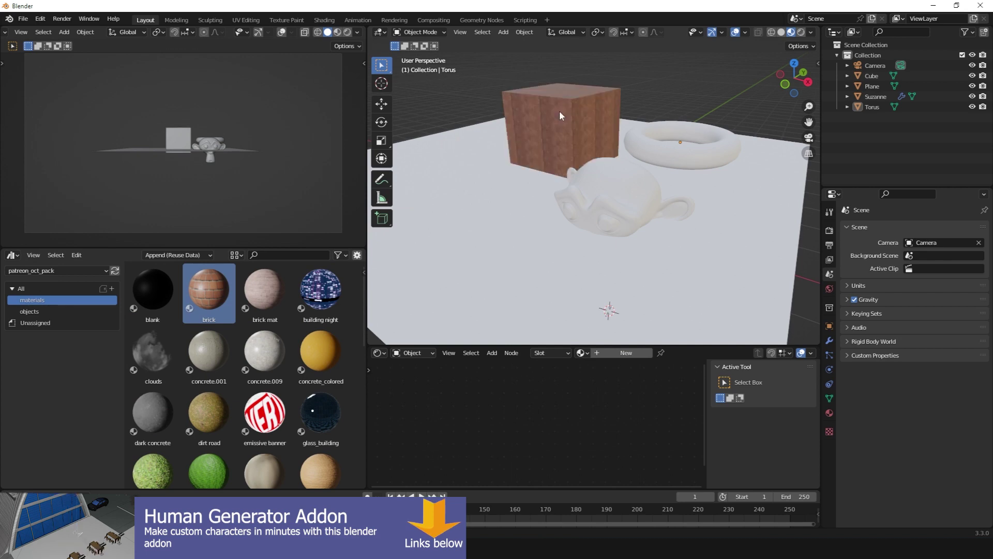
{"action": "left_click", "coordinate": [559, 111]}
{"action": "middle_click_drag", "start_coordinate": [559, 110], "coordinate": [629, 104]}
{"action": "scroll", "coordinate": [659, 222], "scroll_direction": "up", "scroll_amount": 4}
{"action": "mouse_move", "coordinate": [659, 223]}
{"action": "middle_mouse_down"}
{"action": "mouse_move", "coordinate": [709, 256]}
{"action": "mouse_move", "coordinate": [765, 259]}
{"action": "mouse_move", "coordinate": [740, 263]}
{"action": "middle_mouse_up"}
{"action": "scroll", "coordinate": [579, 414], "scroll_direction": "up", "scroll_amount": 2}
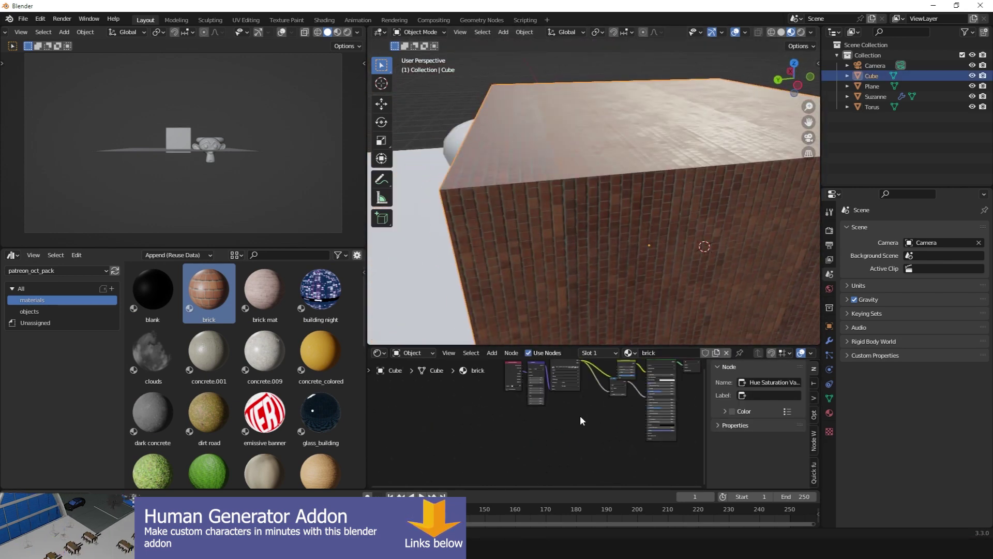
{"action": "scroll", "coordinate": [579, 415], "scroll_direction": "up", "scroll_amount": 3}
{"action": "scroll", "coordinate": [525, 469], "scroll_direction": "up", "scroll_amount": 2}
{"action": "left_click_drag", "start_coordinate": [512, 441], "coordinate": [496, 426]}
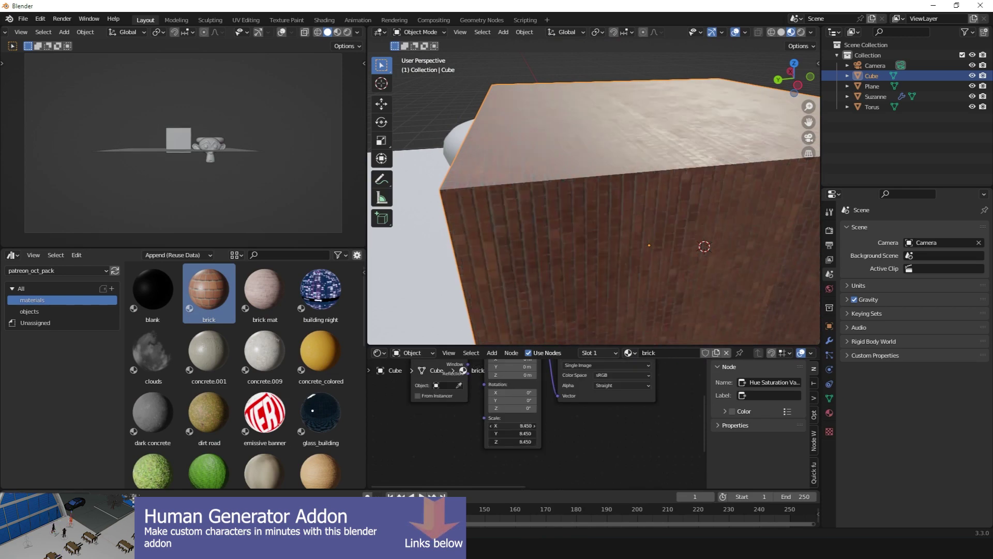
{"action": "mouse_move", "coordinate": [566, 340]}
{"action": "middle_mouse_down"}
{"action": "mouse_move", "coordinate": [671, 249]}
{"action": "mouse_move", "coordinate": [736, 223]}
{"action": "mouse_move", "coordinate": [588, 230]}
{"action": "middle_mouse_up"}
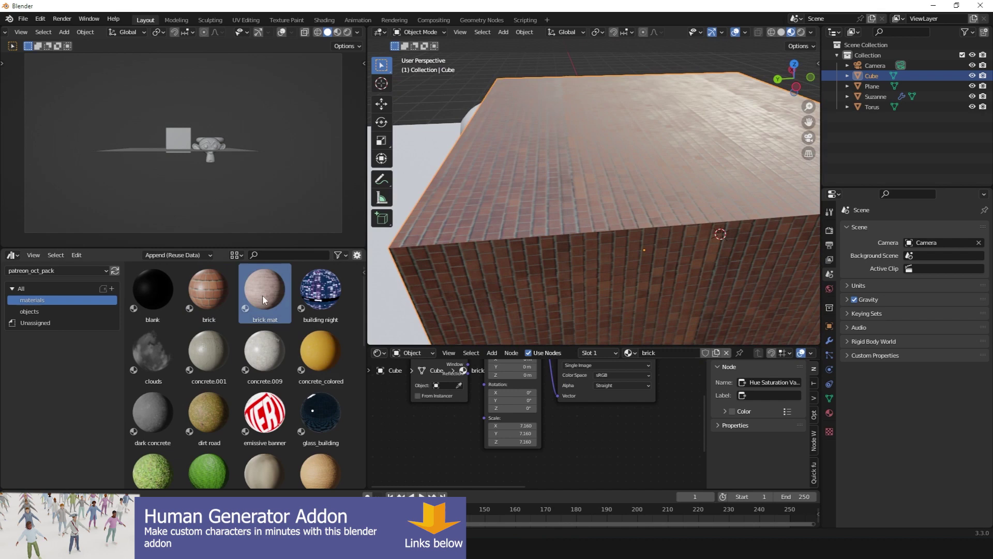
- Apply brick mat to the cube, select its image texture node, and enter Edit Mode
{"action": "left_click_drag", "start_coordinate": [262, 294], "coordinate": [595, 165]}
{"action": "middle_click_drag", "start_coordinate": [670, 185], "coordinate": [647, 279]}
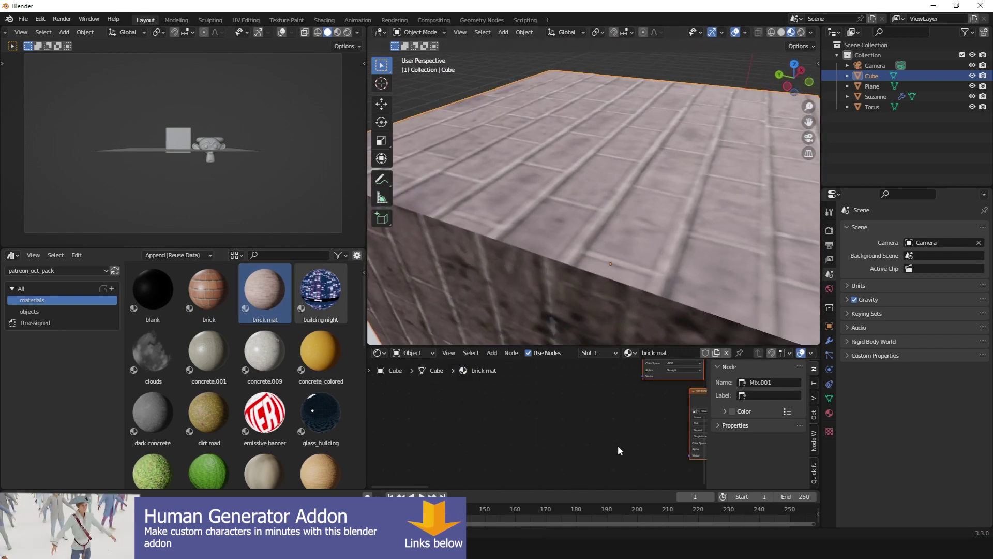
{"action": "key", "text": "Home"}
{"action": "scroll", "coordinate": [560, 426], "scroll_direction": "up", "scroll_amount": 2}
{"action": "scroll", "coordinate": [561, 426], "scroll_direction": "up", "scroll_amount": 1}
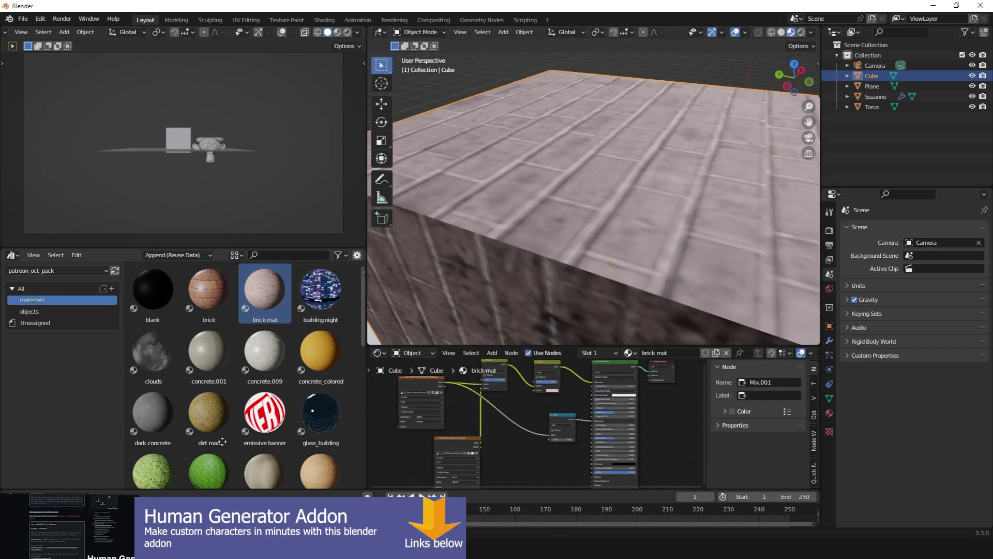
{"action": "left_click", "coordinate": [405, 380]}
{"action": "key", "text": "Tab"}
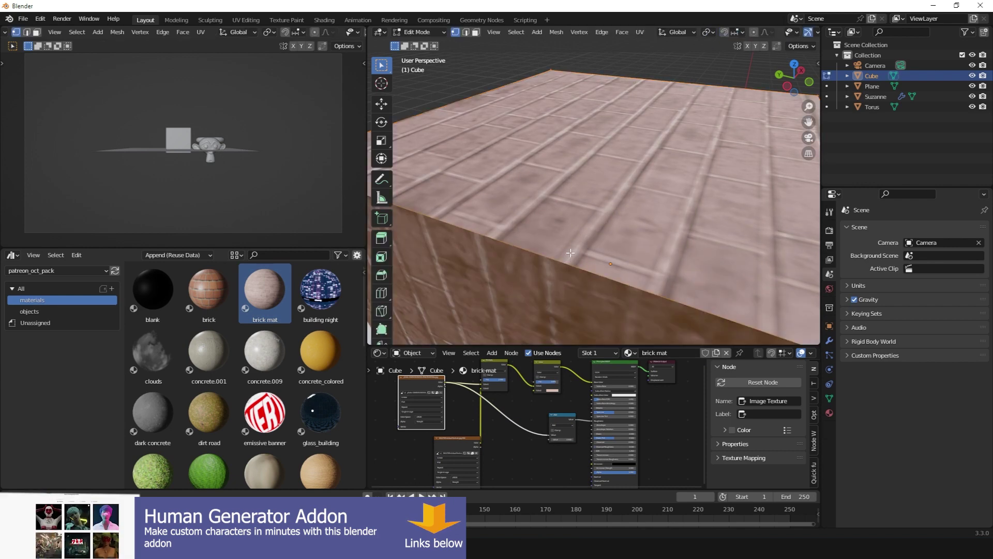
- Show the brick texture in an Image Editor and move the cube's UVs so bricks look smaller
{"action": "left_click", "coordinate": [833, 33]}
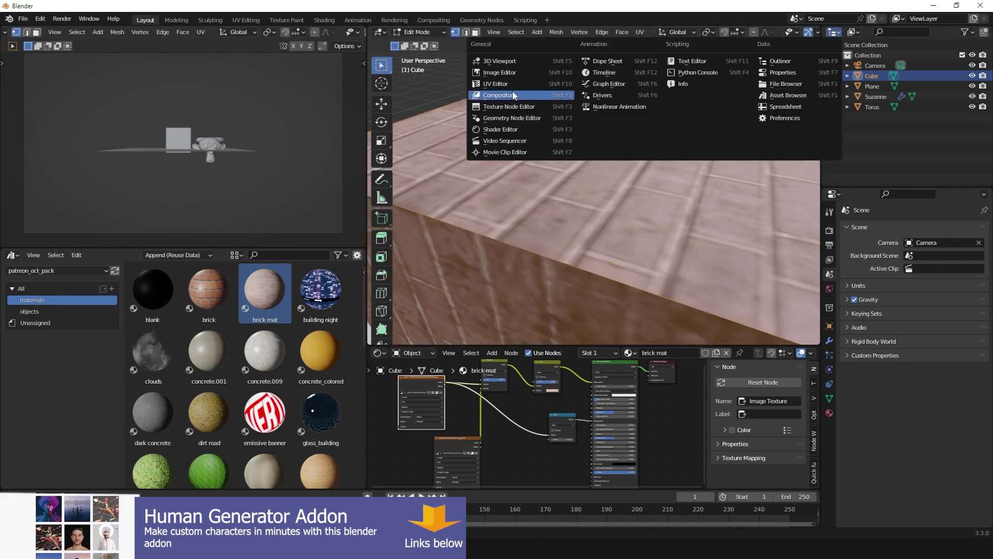
{"action": "left_click", "coordinate": [517, 85]}
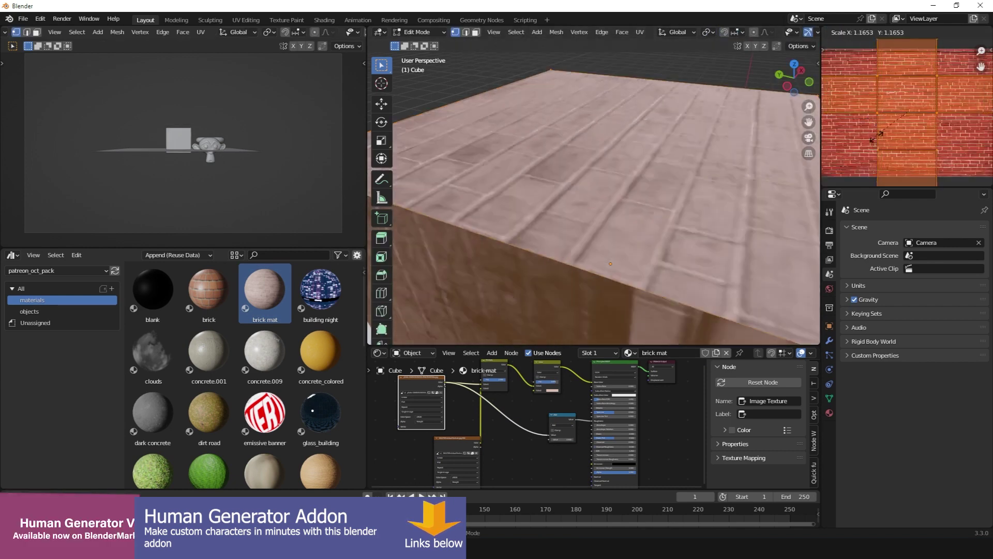
{"action": "key", "text": "Tab"}
{"action": "key", "text": "Tab"}
{"action": "key", "text": "g"}
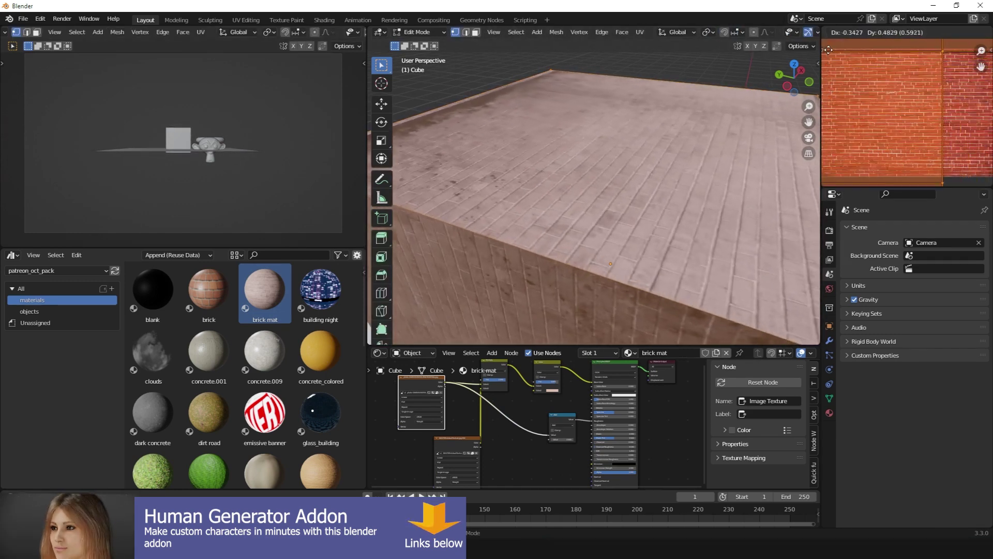
{"action": "left_click", "coordinate": [705, 78]}
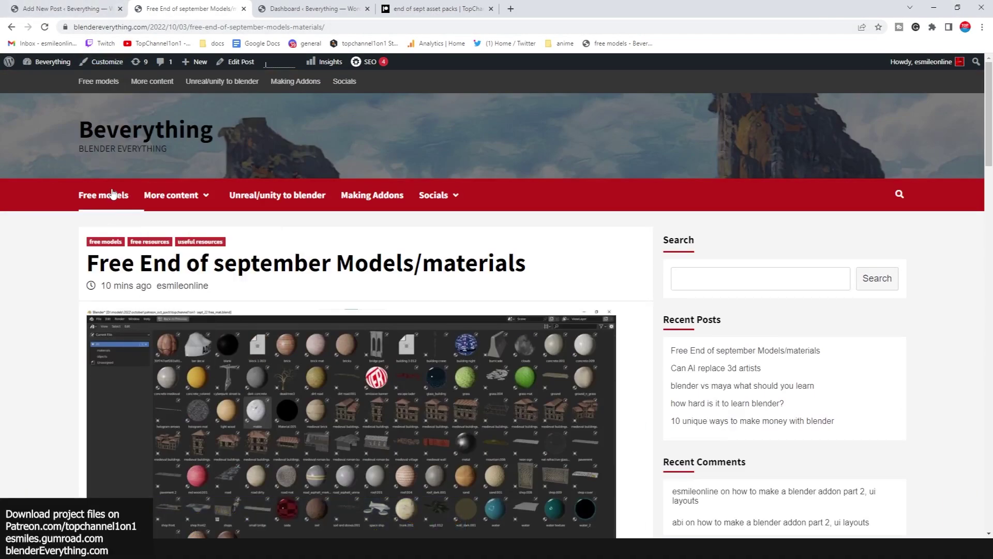
- Open Beverything's Free models category in a new tab, scroll its posts, then minimise Chrome
{"action": "middle_click", "coordinate": [106, 195]}
{"action": "left_click", "coordinate": [328, 6]}
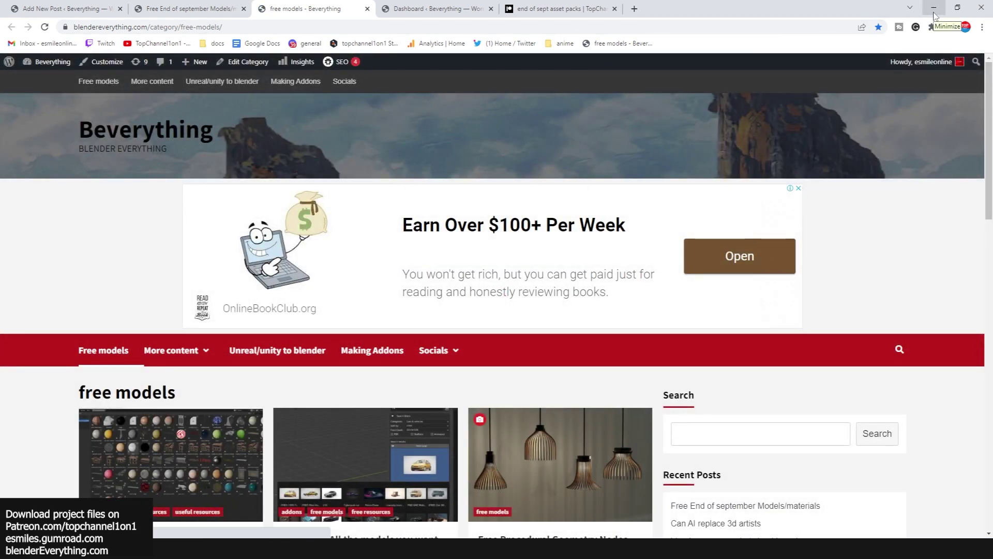
{"action": "scroll", "coordinate": [515, 340], "scroll_direction": "down", "scroll_amount": 5}
{"action": "scroll", "coordinate": [515, 340], "scroll_direction": "down", "scroll_amount": 3}
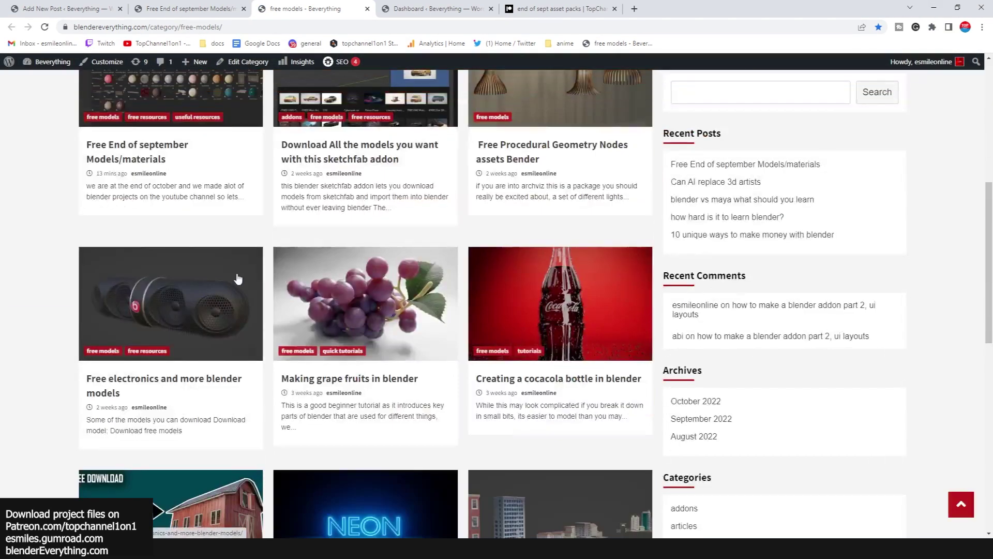
{"action": "scroll", "coordinate": [516, 340], "scroll_direction": "down", "scroll_amount": 4}
{"action": "scroll", "coordinate": [515, 340], "scroll_direction": "down", "scroll_amount": 1}
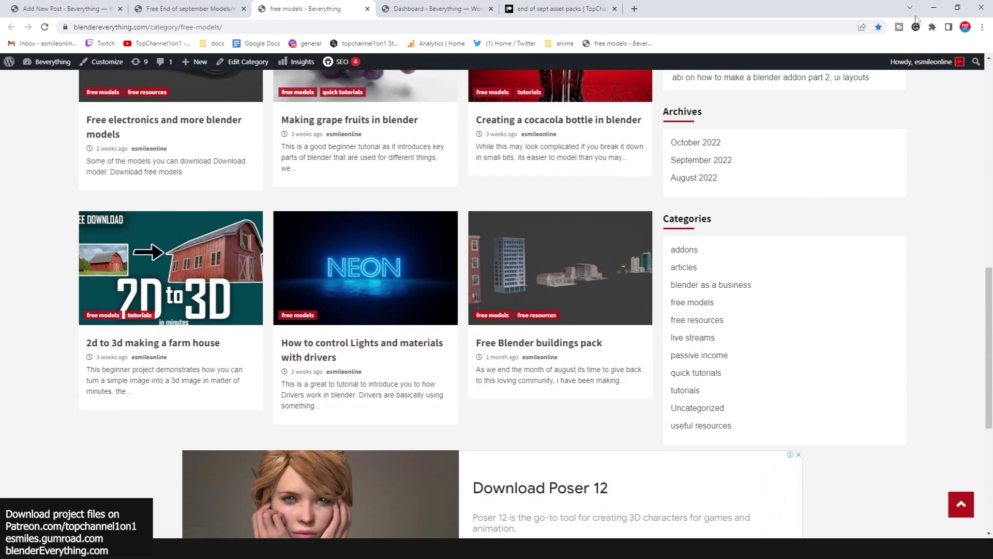
{"action": "left_click", "coordinate": [934, 7]}
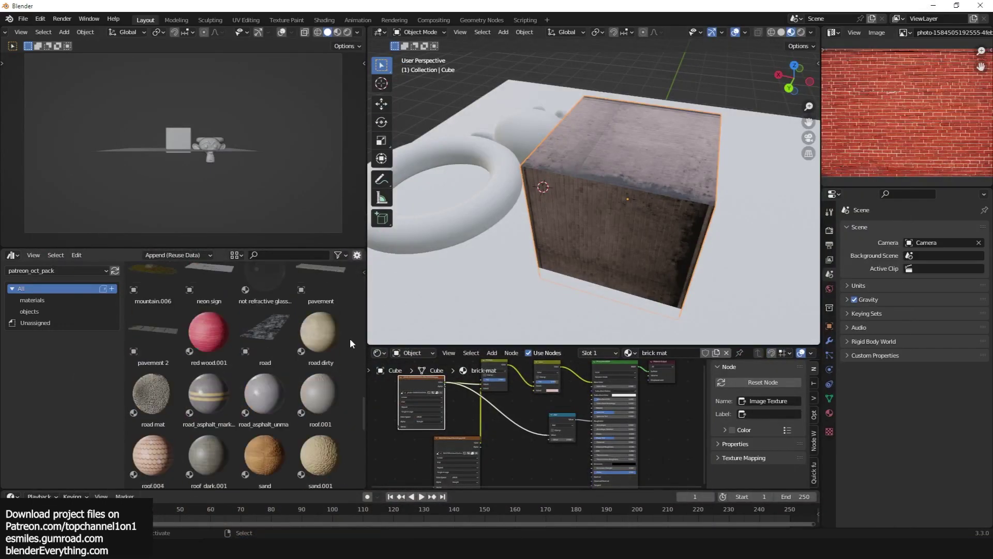
- Apply the road_asphalt_marked material to the ground plane
{"action": "scroll", "coordinate": [349, 337], "scroll_direction": "down", "scroll_amount": 2}
{"action": "scroll", "coordinate": [675, 104], "scroll_direction": "down", "scroll_amount": 3}
{"action": "scroll", "coordinate": [296, 336], "scroll_direction": "up", "scroll_amount": 2}
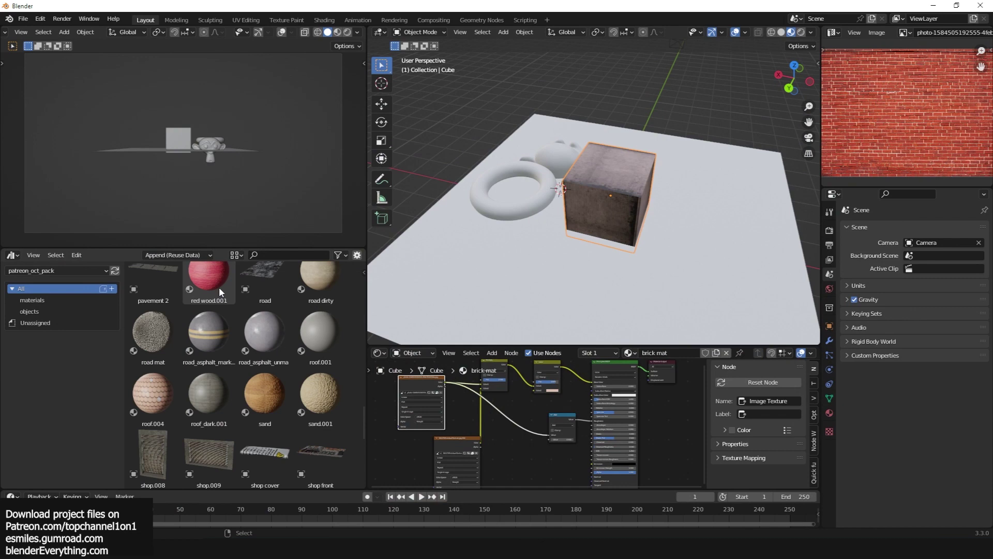
{"action": "left_click_drag", "start_coordinate": [210, 331], "coordinate": [563, 279]}
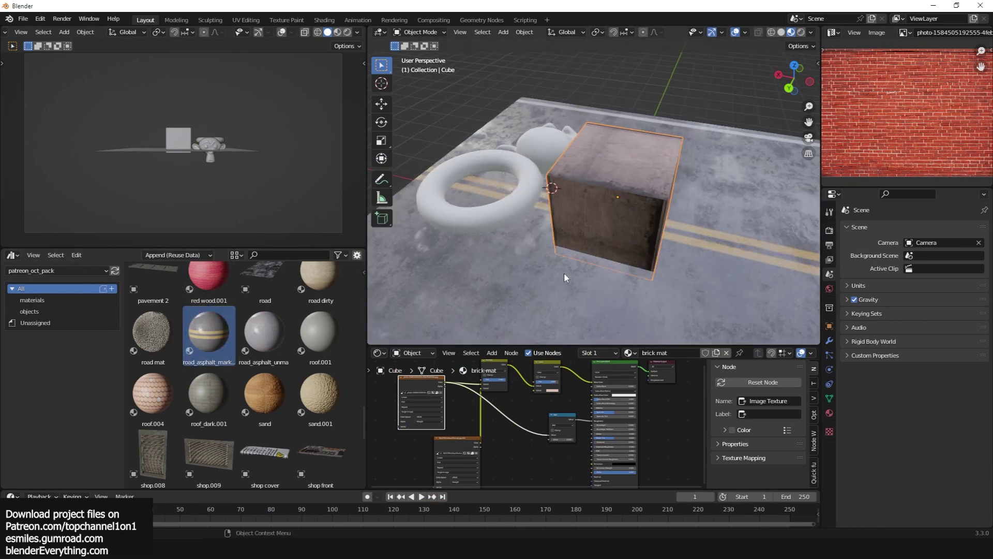
{"action": "mouse_move", "coordinate": [565, 278]}
{"action": "middle_mouse_down"}
{"action": "mouse_move", "coordinate": [454, 222]}
{"action": "mouse_move", "coordinate": [532, 256]}
{"action": "middle_mouse_up"}
- Add an Array modifier to the plane with Count 15
{"action": "left_click", "coordinate": [658, 279]}
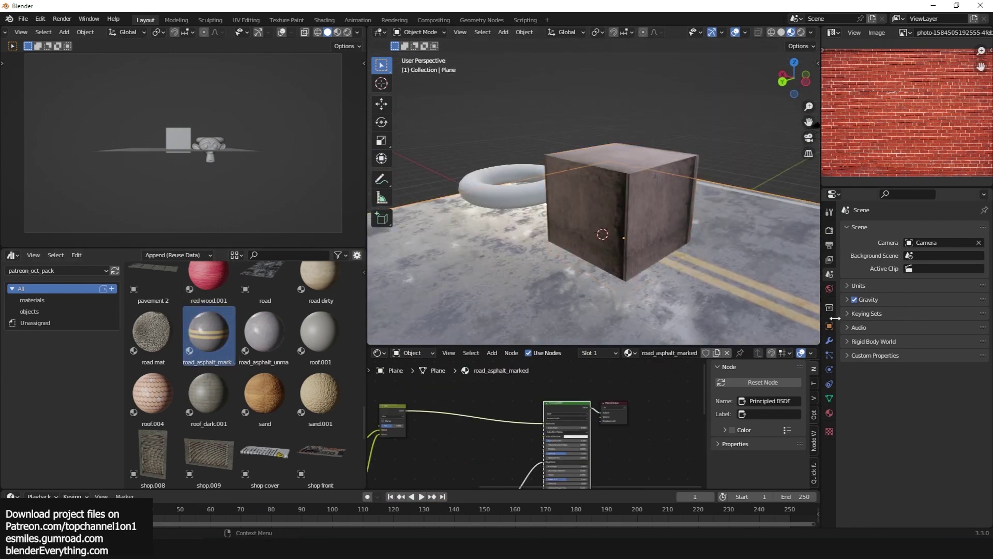
{"action": "left_click", "coordinate": [829, 341]}
{"action": "left_click", "coordinate": [913, 228]}
{"action": "left_click", "coordinate": [760, 258]}
{"action": "scroll", "coordinate": [622, 211], "scroll_direction": "down", "scroll_amount": 3}
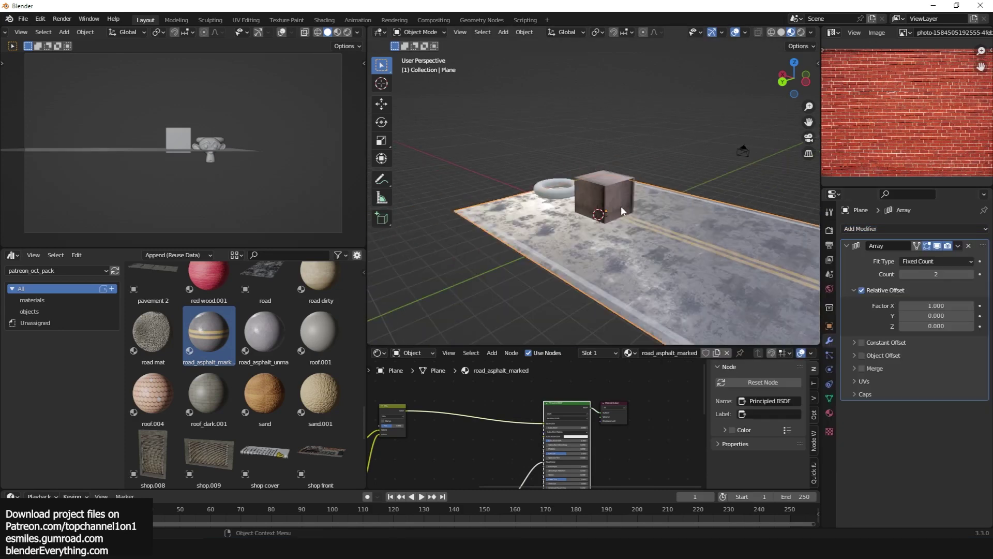
{"action": "mouse_move", "coordinate": [622, 210]}
{"action": "middle_mouse_down"}
{"action": "mouse_move", "coordinate": [718, 230]}
{"action": "mouse_move", "coordinate": [580, 243]}
{"action": "mouse_move", "coordinate": [638, 216]}
{"action": "middle_mouse_up"}
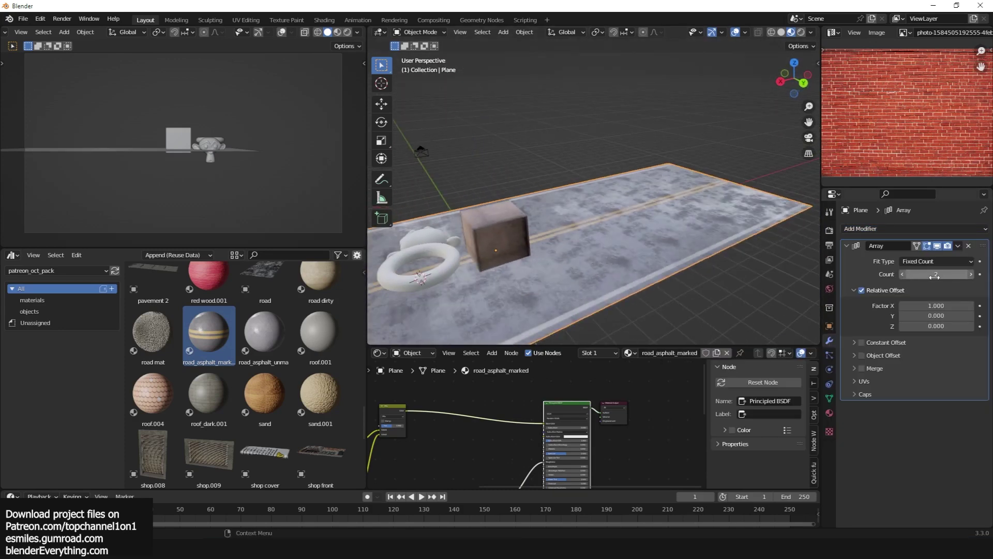
{"action": "left_click_drag", "start_coordinate": [934, 276], "coordinate": [973, 277]}
{"action": "middle_click_drag", "start_coordinate": [698, 215], "coordinate": [621, 223]}
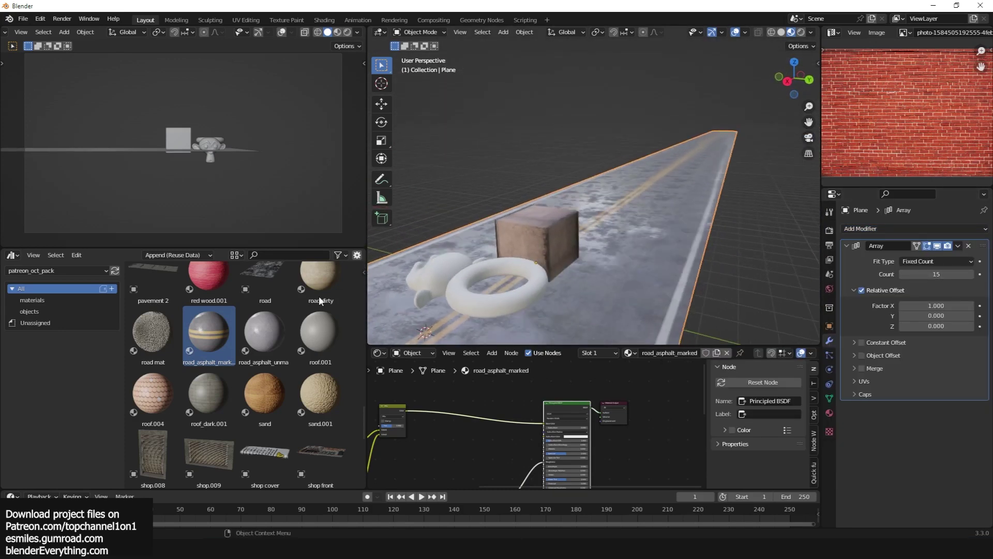
- Try unmarked asphalt and roof_dark.001 on the plane, settling on sand.001
{"action": "left_click_drag", "start_coordinate": [258, 334], "coordinate": [667, 212]}
{"action": "mouse_move", "coordinate": [667, 212]}
{"action": "middle_mouse_down"}
{"action": "mouse_move", "coordinate": [498, 214]}
{"action": "mouse_move", "coordinate": [537, 210]}
{"action": "mouse_move", "coordinate": [635, 240]}
{"action": "middle_mouse_up"}
{"action": "left_click_drag", "start_coordinate": [209, 393], "coordinate": [638, 216]}
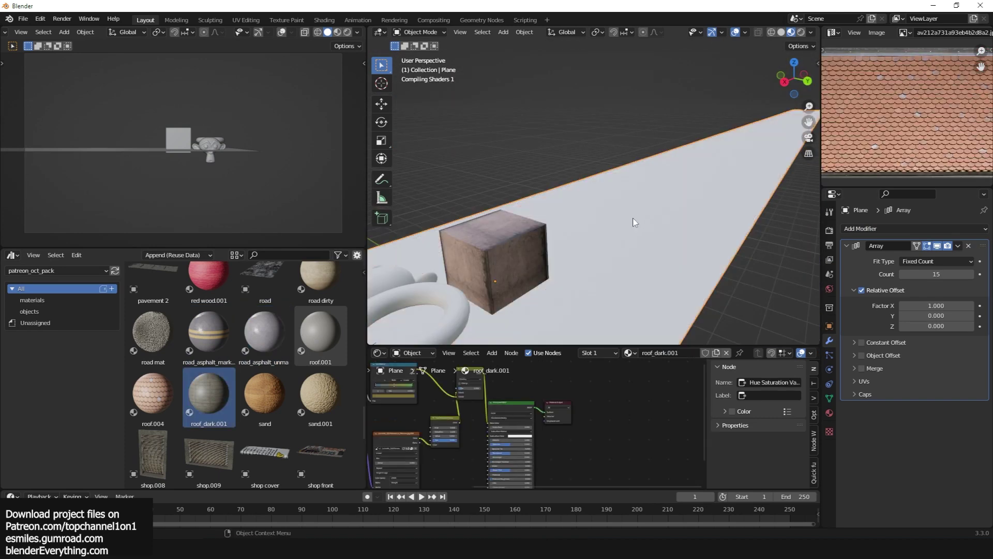
{"action": "middle_click_drag", "start_coordinate": [635, 221], "coordinate": [538, 228]}
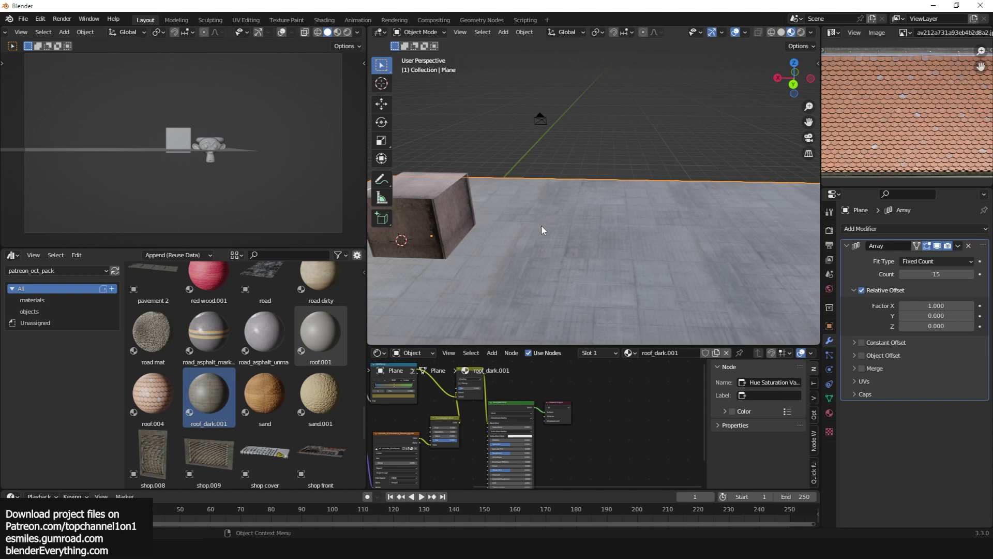
{"action": "left_click_drag", "start_coordinate": [320, 393], "coordinate": [669, 235]}
{"action": "mouse_move", "coordinate": [669, 235]}
{"action": "middle_mouse_down"}
{"action": "mouse_move", "coordinate": [680, 243]}
{"action": "mouse_move", "coordinate": [477, 231]}
{"action": "mouse_move", "coordinate": [554, 113]}
{"action": "mouse_move", "coordinate": [595, 100]}
{"action": "mouse_move", "coordinate": [574, 124]}
{"action": "middle_mouse_up"}
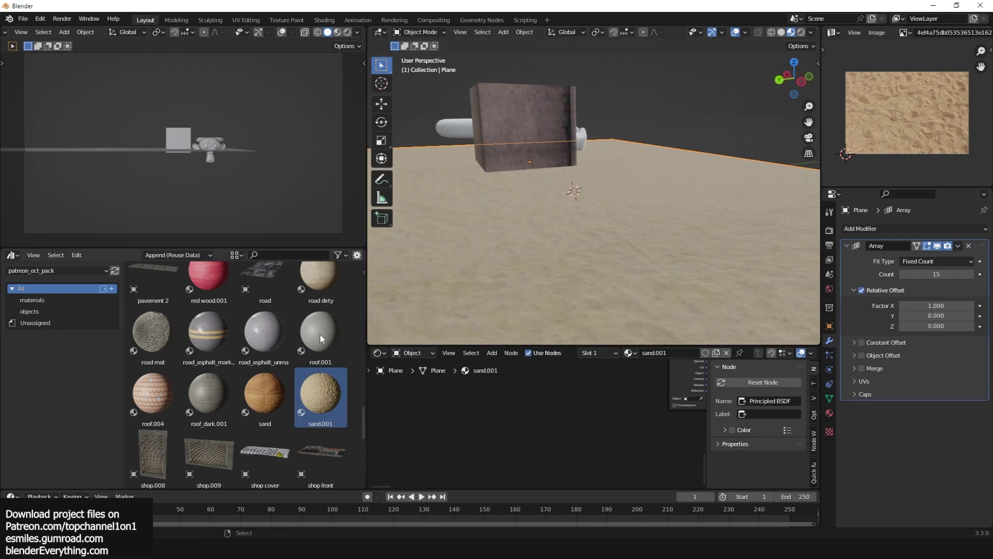
{"action": "scroll", "coordinate": [238, 393], "scroll_direction": "down", "scroll_amount": 2}
{"action": "scroll", "coordinate": [238, 393], "scroll_direction": "up", "scroll_amount": 1}
- Add shop.008, then relink missing textures from the patreon_oct_pack\textures folder with Find Missing Files
{"action": "left_click_drag", "start_coordinate": [153, 395], "coordinate": [566, 152]}
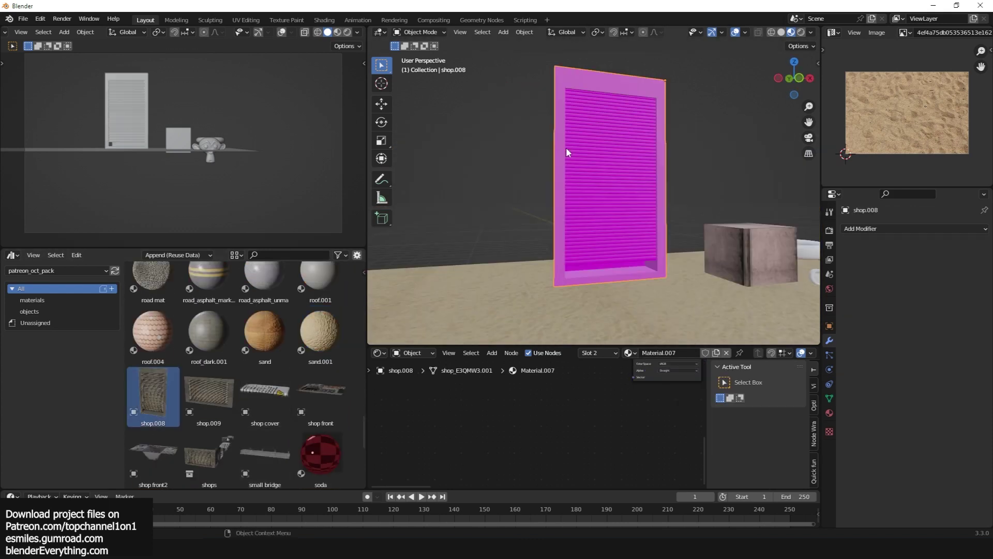
{"action": "mouse_move", "coordinate": [589, 130]}
{"action": "middle_mouse_down"}
{"action": "mouse_move", "coordinate": [594, 106]}
{"action": "mouse_move", "coordinate": [554, 101]}
{"action": "mouse_move", "coordinate": [565, 100]}
{"action": "middle_mouse_up"}
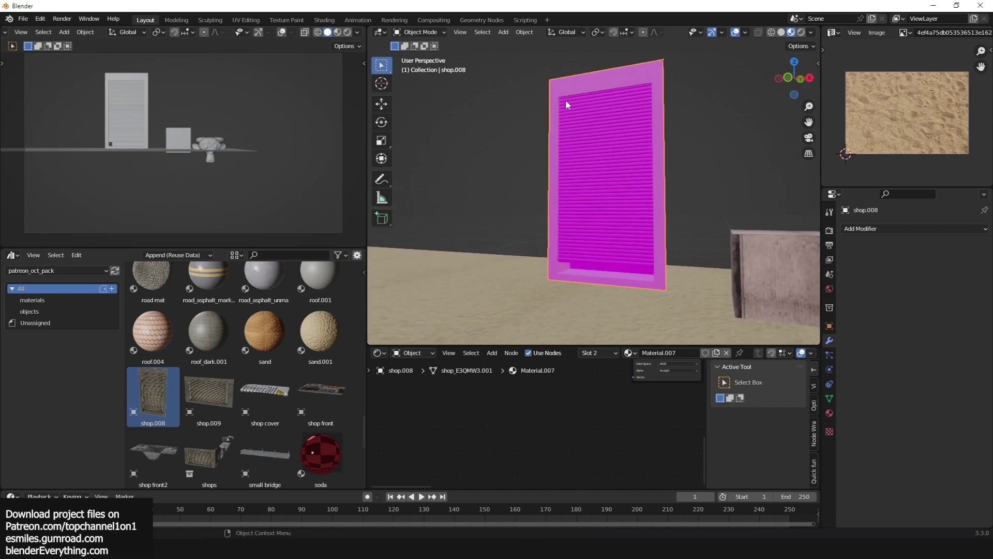
{"action": "left_click", "coordinate": [23, 18]}
{"action": "mouse_move", "coordinate": [54, 184]}
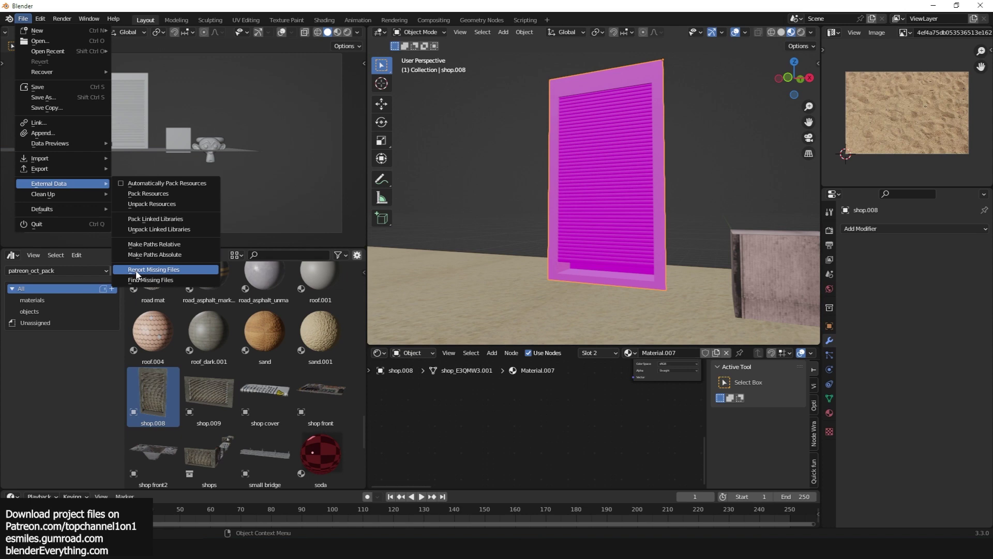
{"action": "left_click", "coordinate": [141, 281]}
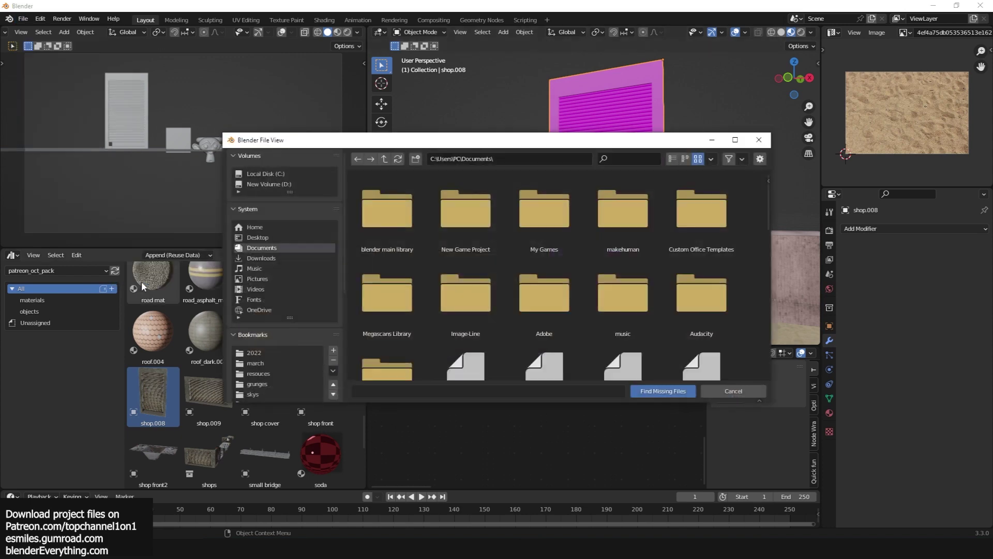
{"action": "left_click", "coordinate": [282, 352]}
{"action": "left_click", "coordinate": [388, 231]}
{"action": "left_click", "coordinate": [384, 206]}
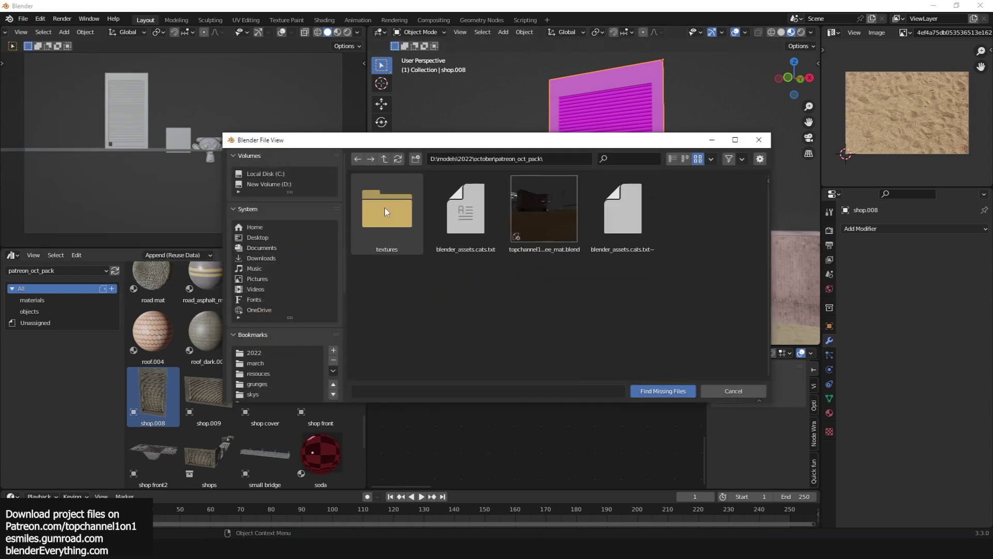
{"action": "left_click", "coordinate": [398, 223]}
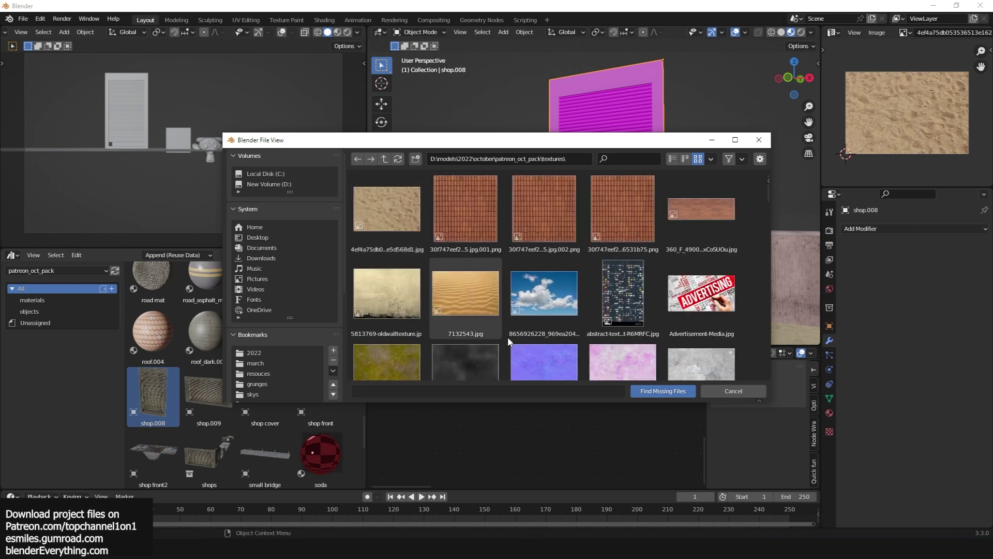
{"action": "left_click", "coordinate": [653, 391]}
{"action": "mouse_move", "coordinate": [534, 209]}
{"action": "middle_mouse_down"}
{"action": "mouse_move", "coordinate": [633, 210]}
{"action": "mouse_move", "coordinate": [574, 224]}
{"action": "mouse_move", "coordinate": [703, 150]}
{"action": "mouse_move", "coordinate": [635, 162]}
{"action": "middle_mouse_up"}
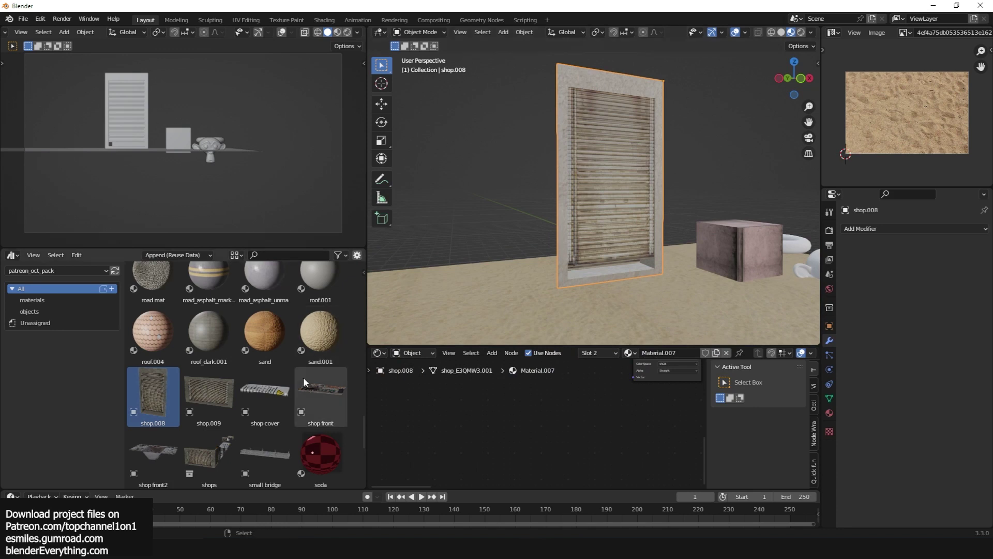
- Place the shop cover asset, then add the shop front and raise it above the shutter
{"action": "mouse_move", "coordinate": [265, 393]}
{"action": "left_mouse_down"}
{"action": "mouse_move", "coordinate": [514, 323]}
{"action": "mouse_move", "coordinate": [525, 267]}
{"action": "left_mouse_up"}
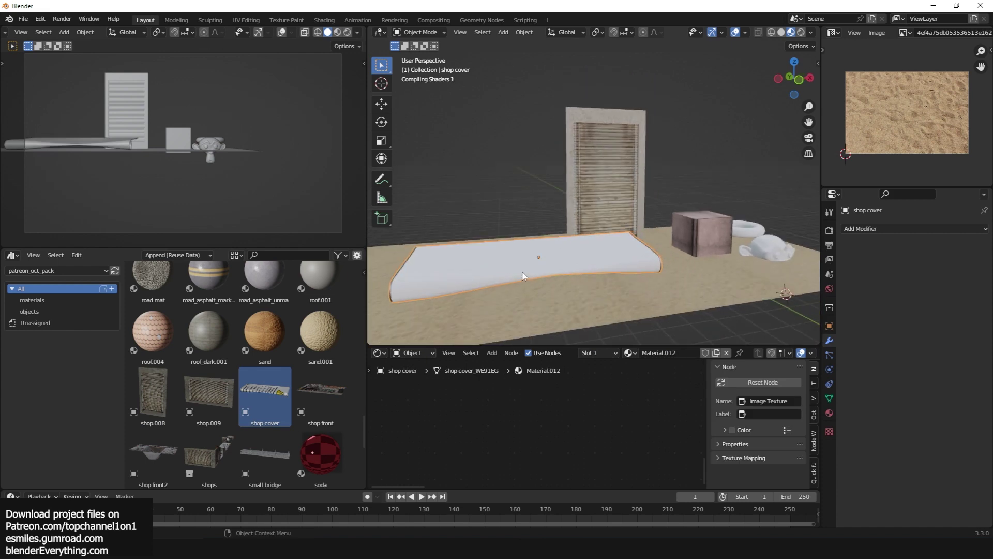
{"action": "left_click", "coordinate": [575, 180]}
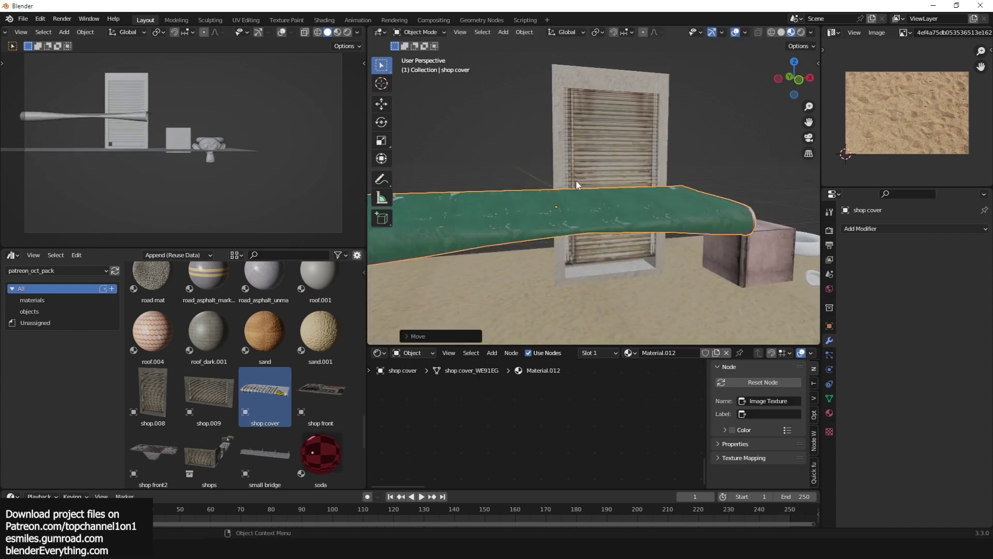
{"action": "mouse_move", "coordinate": [576, 179]}
{"action": "middle_mouse_down"}
{"action": "mouse_move", "coordinate": [513, 219]}
{"action": "mouse_move", "coordinate": [542, 210]}
{"action": "middle_mouse_up"}
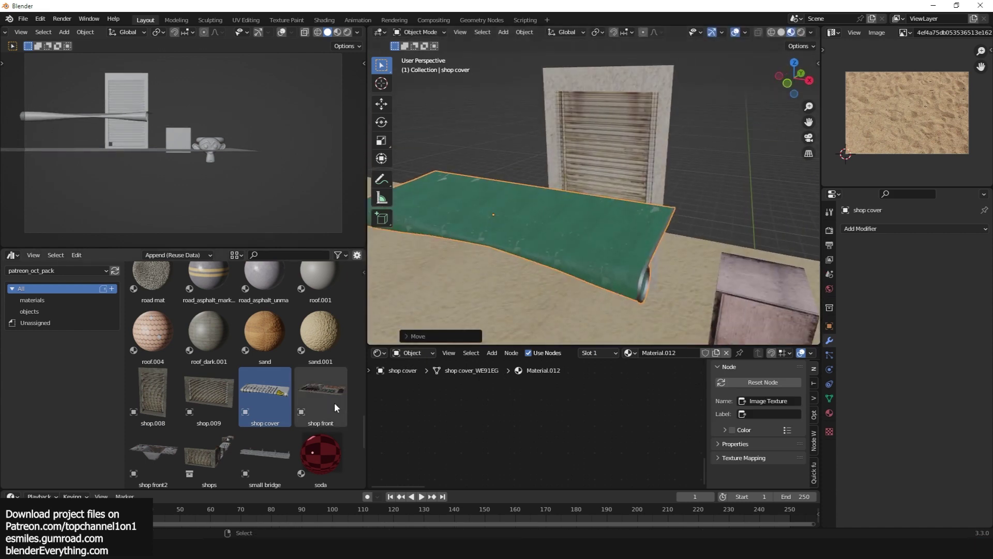
{"action": "left_click_drag", "start_coordinate": [335, 402], "coordinate": [545, 215]}
{"action": "left_click_drag", "start_coordinate": [603, 238], "coordinate": [631, 186]}
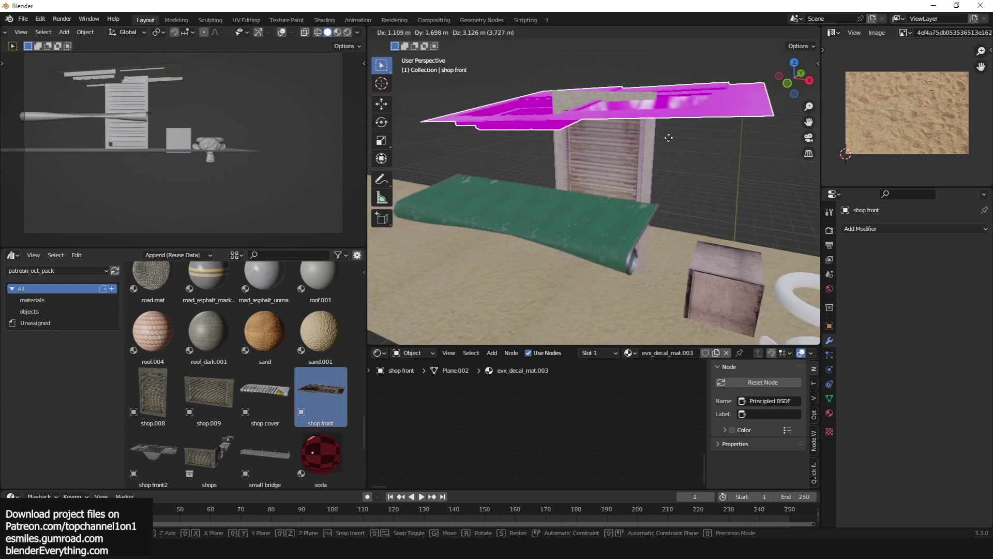
{"action": "middle_click_drag", "start_coordinate": [631, 187], "coordinate": [651, 151]}
- Relink the shop front's missing textures with File > External Data > Find Missing Files
{"action": "left_click", "coordinate": [24, 20]}
{"action": "mouse_move", "coordinate": [49, 183]}
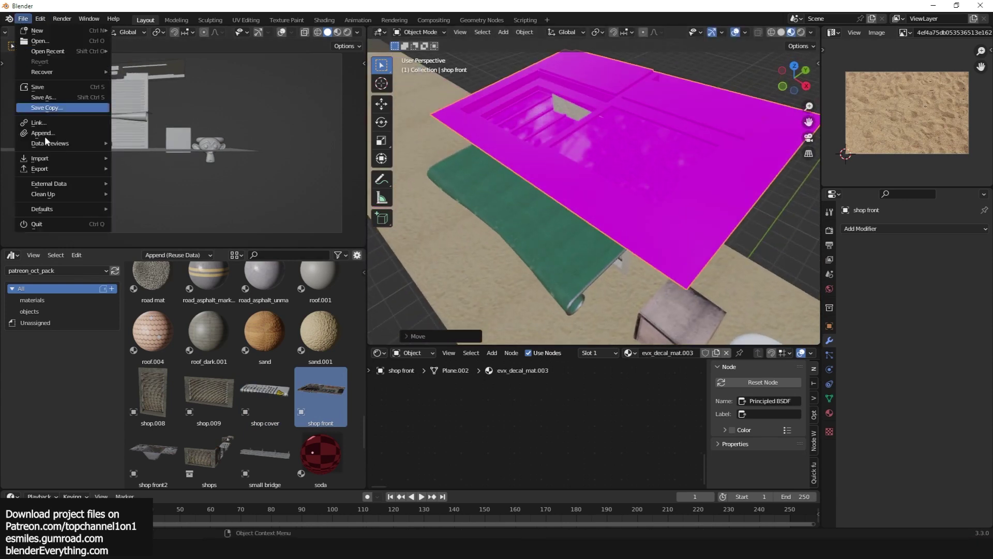
{"action": "left_click", "coordinate": [183, 279]}
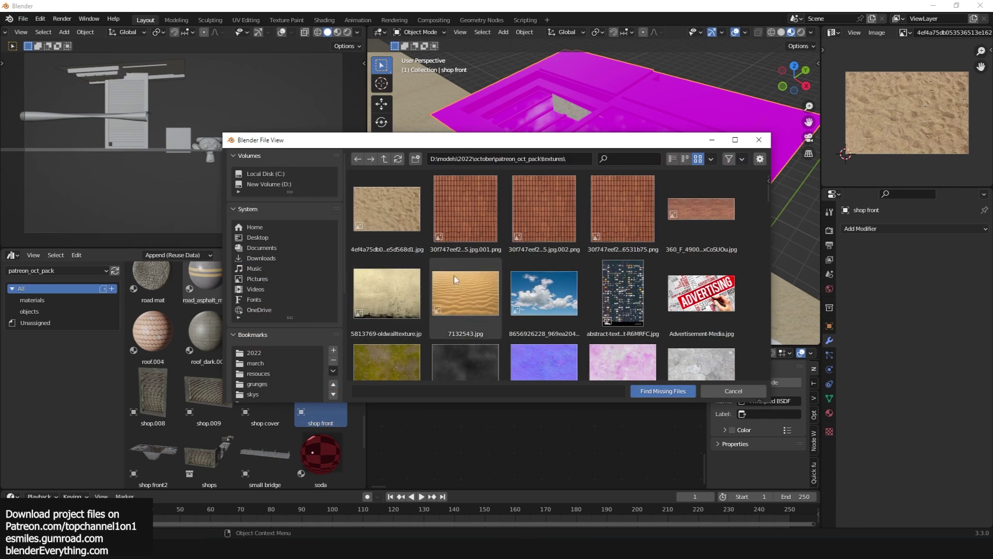
{"action": "left_click", "coordinate": [667, 391]}
{"action": "mouse_move", "coordinate": [604, 150]}
{"action": "middle_mouse_down"}
{"action": "mouse_move", "coordinate": [675, 159]}
{"action": "mouse_move", "coordinate": [666, 118]}
{"action": "middle_mouse_up"}
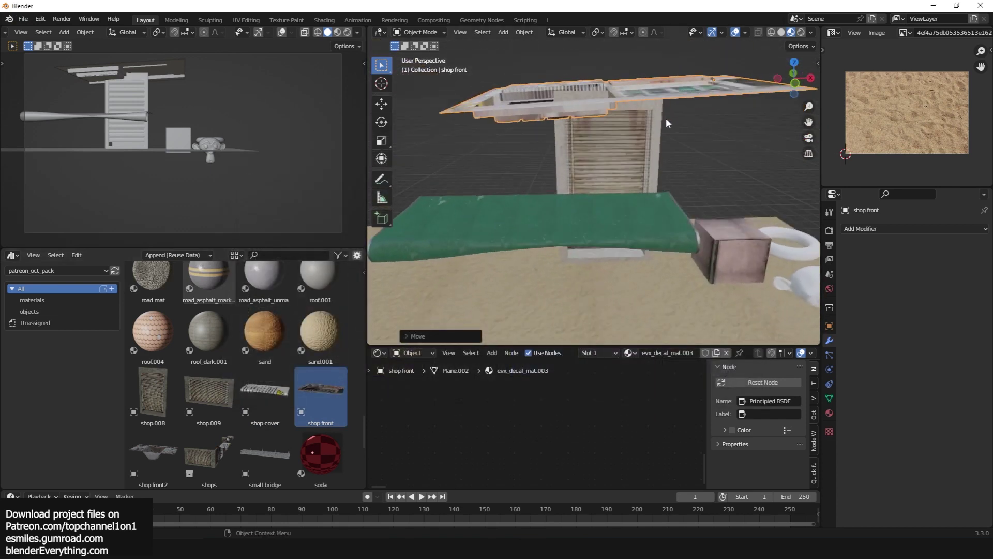
- Delete the shop front from the scene
{"action": "key", "text": "x"}
{"action": "left_click", "coordinate": [664, 118]}
{"action": "scroll", "coordinate": [256, 406], "scroll_direction": "down", "scroll_amount": 3}
{"action": "scroll", "coordinate": [256, 406], "scroll_direction": "down", "scroll_amount": 2}
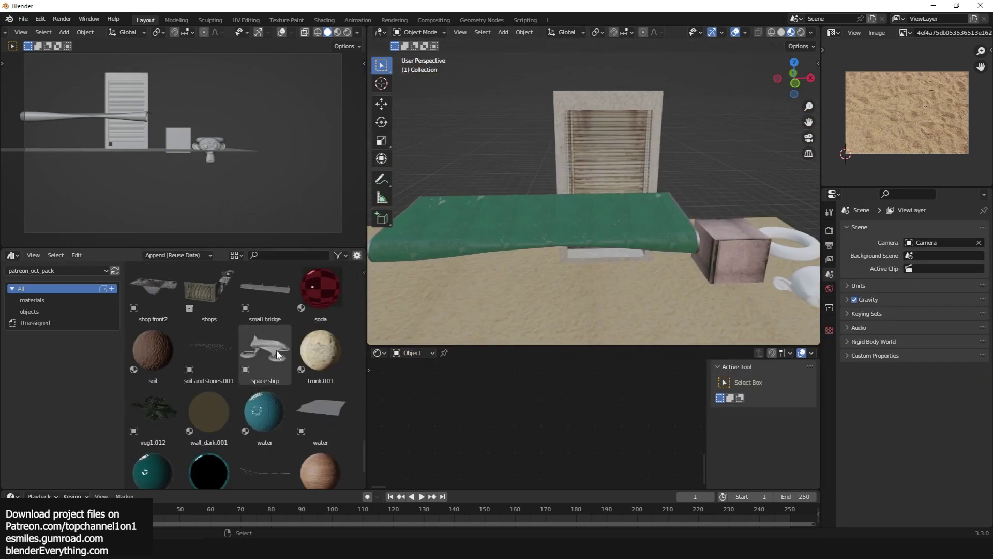
- Add the space ship asset, frame it in the view, then delete it
{"action": "left_click_drag", "start_coordinate": [261, 354], "coordinate": [502, 178]}
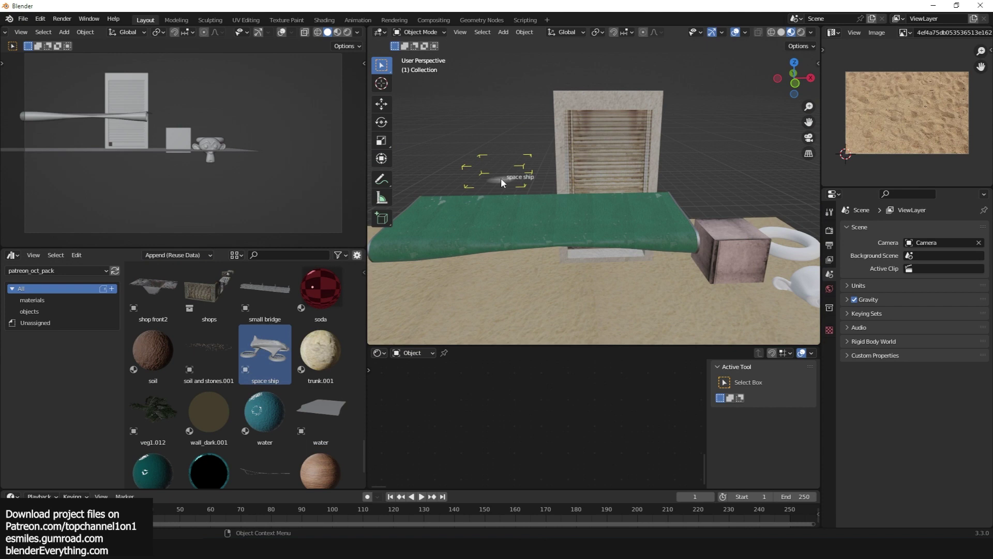
{"action": "mouse_move", "coordinate": [501, 178]}
{"action": "middle_mouse_down"}
{"action": "mouse_move", "coordinate": [470, 204]}
{"action": "mouse_move", "coordinate": [616, 119]}
{"action": "mouse_move", "coordinate": [694, 178]}
{"action": "middle_mouse_up"}
{"action": "key", "text": "KP_Decimal"}
{"action": "key", "text": "Delete"}
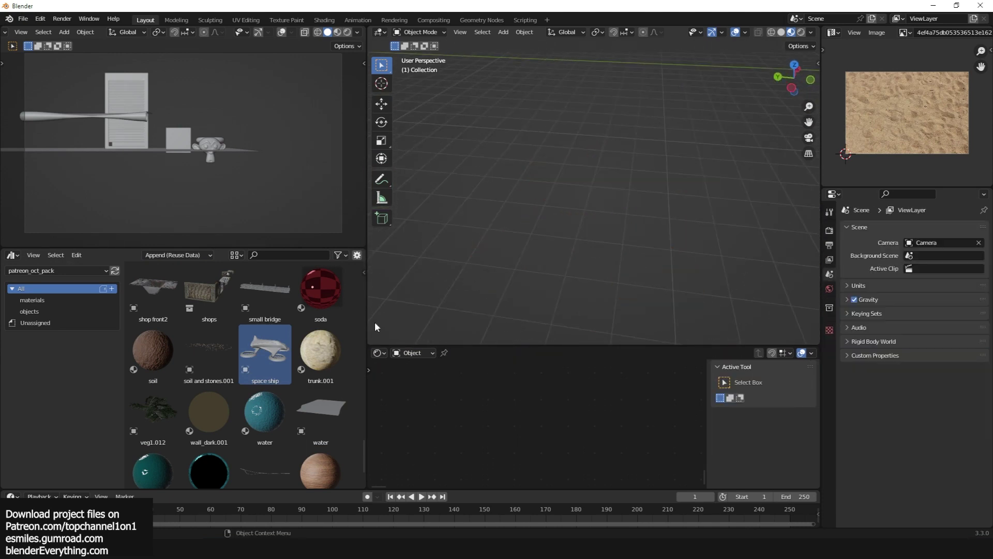
- Add the water plane asset to the scene, then delete it
{"action": "scroll", "coordinate": [661, 127], "scroll_direction": "down", "scroll_amount": 5}
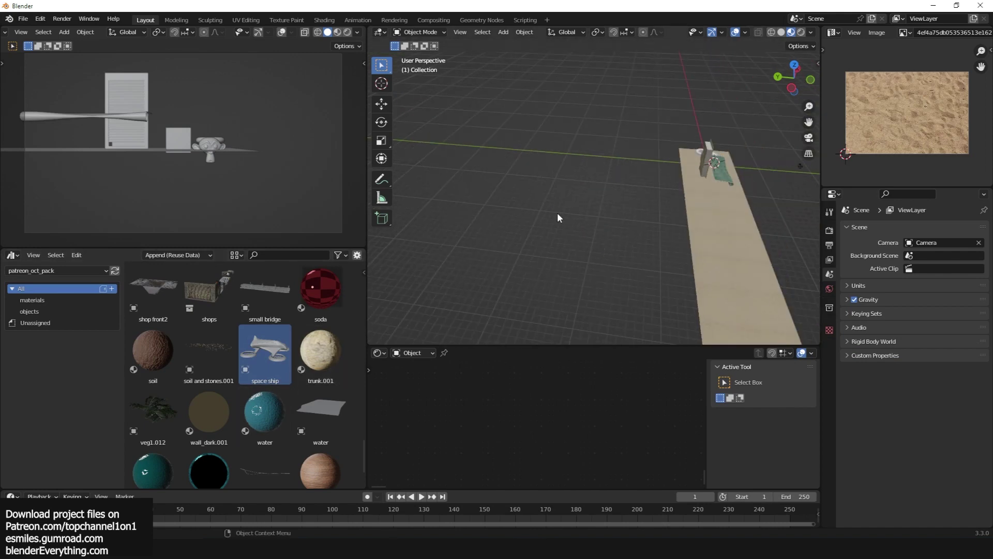
{"action": "scroll", "coordinate": [192, 386], "scroll_direction": "up", "scroll_amount": 3}
{"action": "scroll", "coordinate": [192, 386], "scroll_direction": "up", "scroll_amount": 3}
{"action": "scroll", "coordinate": [192, 386], "scroll_direction": "down", "scroll_amount": 6}
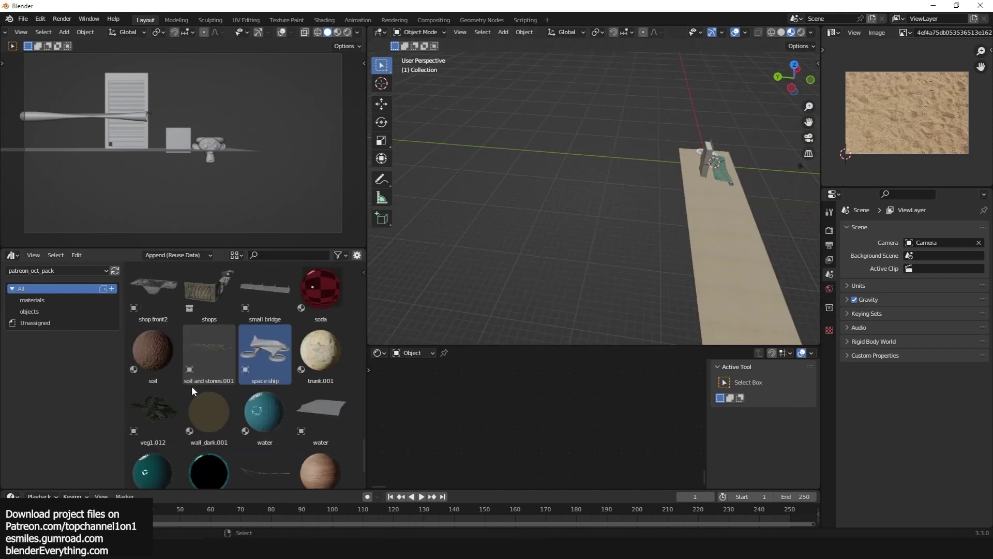
{"action": "scroll", "coordinate": [191, 386], "scroll_direction": "down", "scroll_amount": 3}
{"action": "left_click_drag", "start_coordinate": [320, 352], "coordinate": [595, 209]}
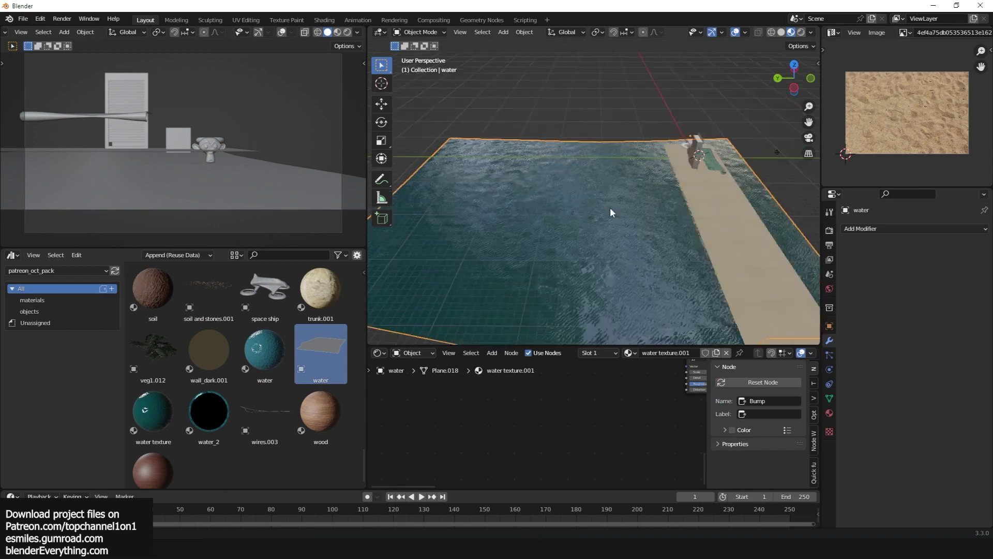
{"action": "mouse_move", "coordinate": [610, 207]}
{"action": "middle_mouse_down"}
{"action": "mouse_move", "coordinate": [665, 197]}
{"action": "mouse_move", "coordinate": [637, 179]}
{"action": "mouse_move", "coordinate": [579, 204]}
{"action": "middle_mouse_up"}
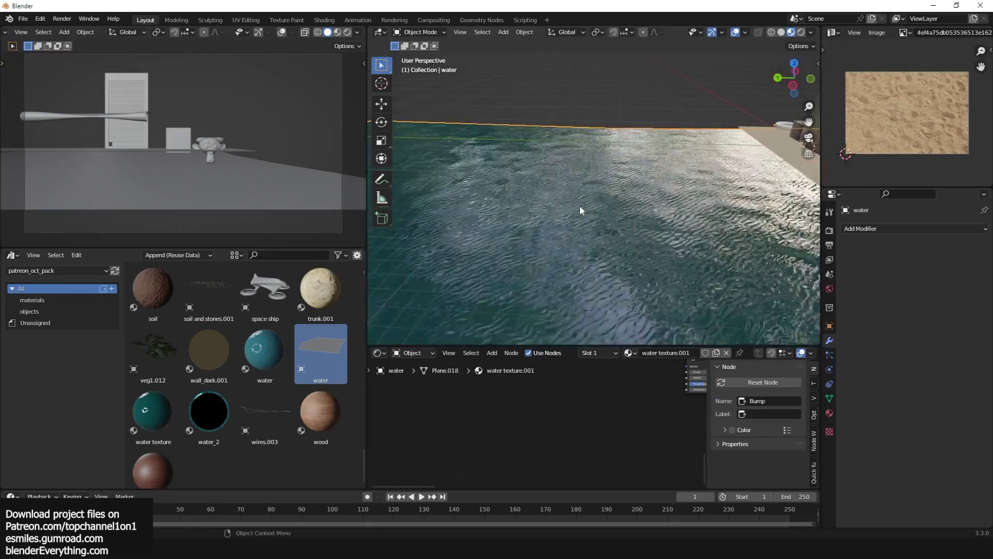
{"action": "key", "text": "Delete"}
- Drop the wires.003 cable asset into the scene and move it along X and Y
{"action": "scroll", "coordinate": [271, 411], "scroll_direction": "up", "scroll_amount": 1}
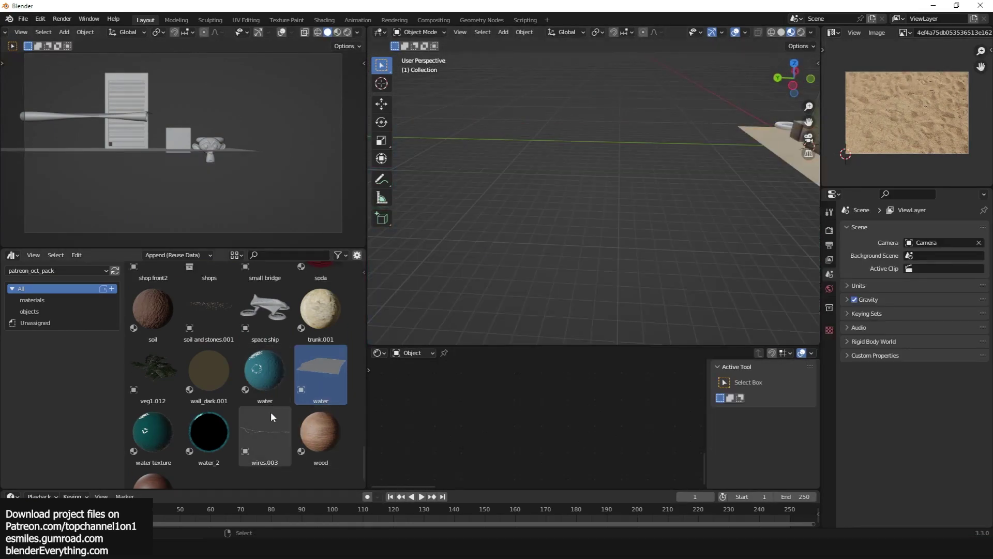
{"action": "left_click_drag", "start_coordinate": [271, 411], "coordinate": [636, 153]}
{"action": "mouse_move", "coordinate": [636, 153]}
{"action": "middle_mouse_down"}
{"action": "mouse_move", "coordinate": [581, 177]}
{"action": "mouse_move", "coordinate": [492, 175]}
{"action": "middle_mouse_up"}
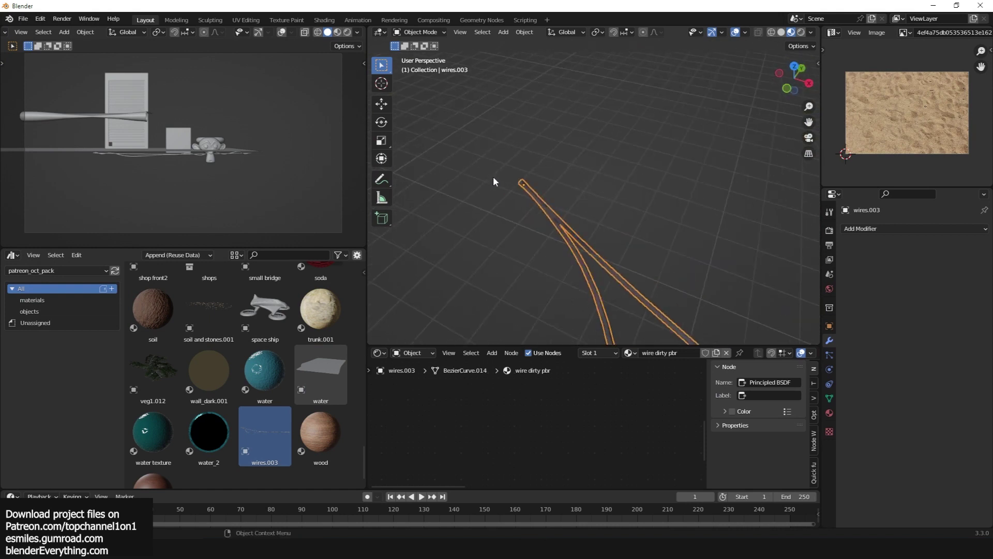
{"action": "key", "text": "g"}
{"action": "key", "text": "x"}
{"action": "key", "text": "y"}
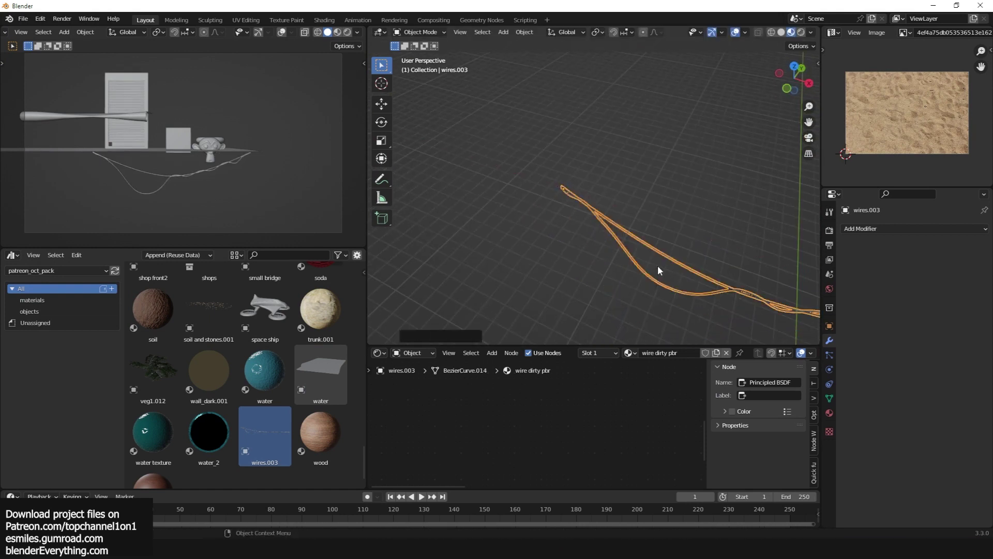
{"action": "scroll", "coordinate": [216, 454], "scroll_direction": "up", "scroll_amount": 3}
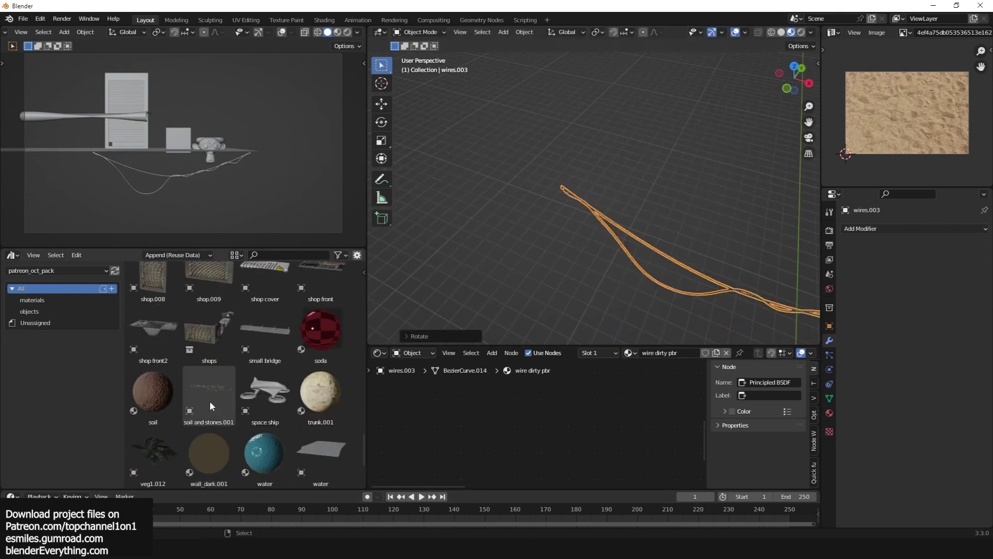
- Drop the soil-and-stones ground scatter asset into the scene
{"action": "left_click_drag", "start_coordinate": [209, 401], "coordinate": [536, 207]}
{"action": "mouse_move", "coordinate": [641, 144]}
{"action": "middle_mouse_down"}
{"action": "mouse_move", "coordinate": [495, 121]}
{"action": "mouse_move", "coordinate": [622, 170]}
{"action": "mouse_move", "coordinate": [601, 195]}
{"action": "mouse_move", "coordinate": [683, 167]}
{"action": "mouse_move", "coordinate": [671, 193]}
{"action": "middle_mouse_up"}
{"action": "mouse_move", "coordinate": [408, 185]}
{"action": "middle_mouse_down"}
{"action": "mouse_move", "coordinate": [520, 197]}
{"action": "mouse_move", "coordinate": [560, 123]}
{"action": "mouse_move", "coordinate": [623, 120]}
{"action": "mouse_move", "coordinate": [645, 170]}
{"action": "mouse_move", "coordinate": [576, 135]}
{"action": "mouse_move", "coordinate": [697, 151]}
{"action": "mouse_move", "coordinate": [606, 193]}
{"action": "middle_mouse_up"}
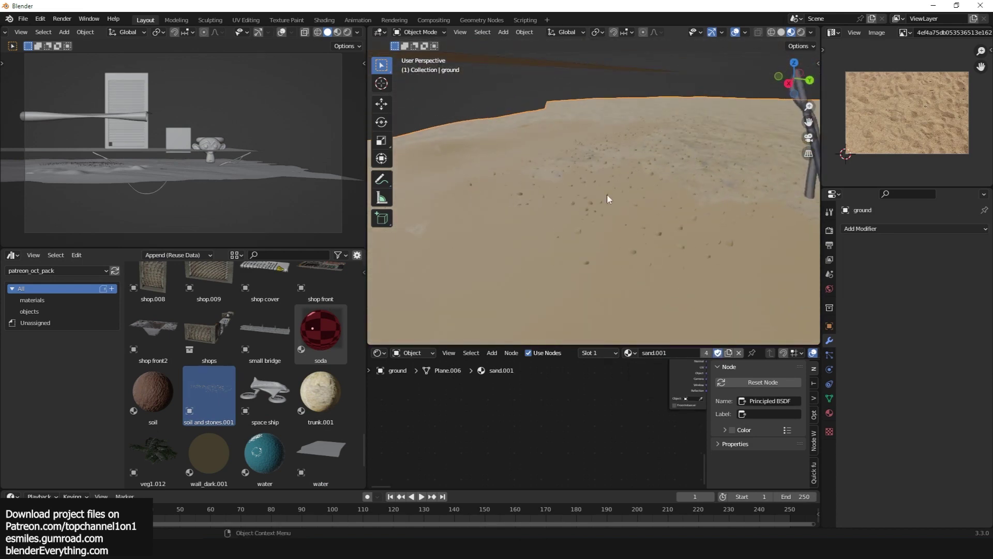
- Place the shops collection onto the ground and orbit to inspect it
{"action": "mouse_move", "coordinate": [209, 331]}
{"action": "left_mouse_down"}
{"action": "mouse_move", "coordinate": [576, 118]}
{"action": "mouse_move", "coordinate": [612, 135]}
{"action": "left_mouse_up"}
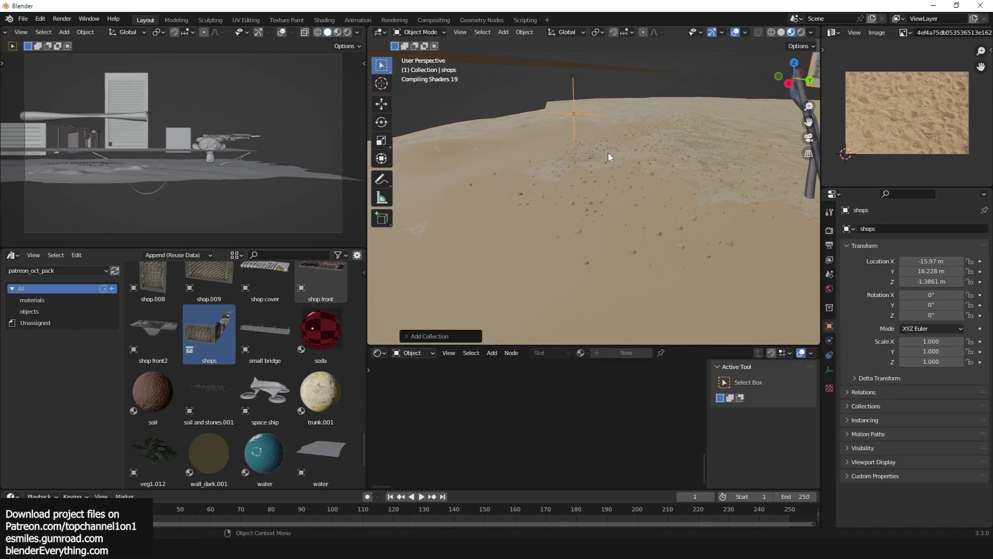
{"action": "scroll", "coordinate": [607, 151], "scroll_direction": "down", "scroll_amount": 5}
{"action": "mouse_move", "coordinate": [604, 153]}
{"action": "middle_mouse_down"}
{"action": "mouse_move", "coordinate": [479, 179]}
{"action": "mouse_move", "coordinate": [147, 50]}
{"action": "middle_mouse_up"}
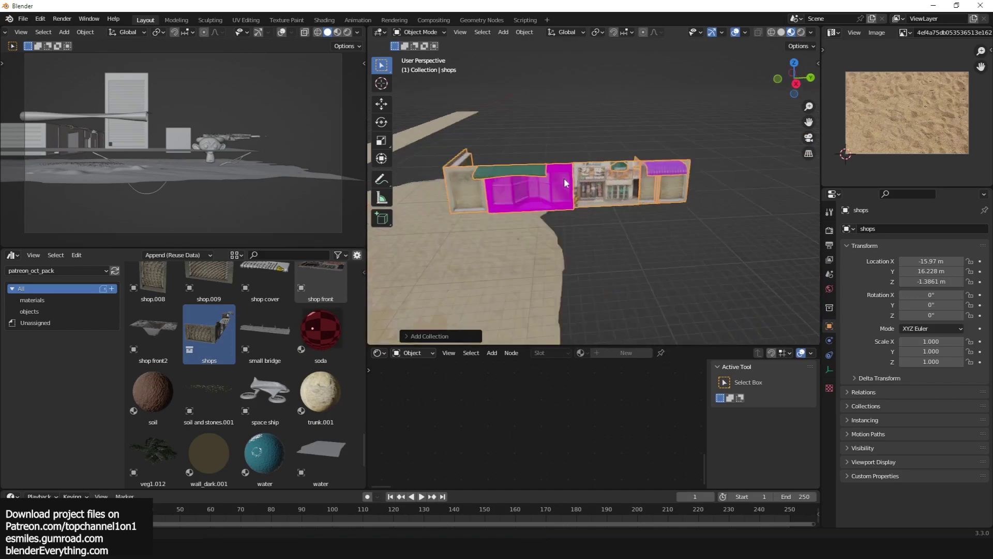
- Run Find Missing Files on the pack's textures folder to restore the storefront images
{"action": "left_click", "coordinate": [27, 20]}
{"action": "left_click", "coordinate": [176, 282]}
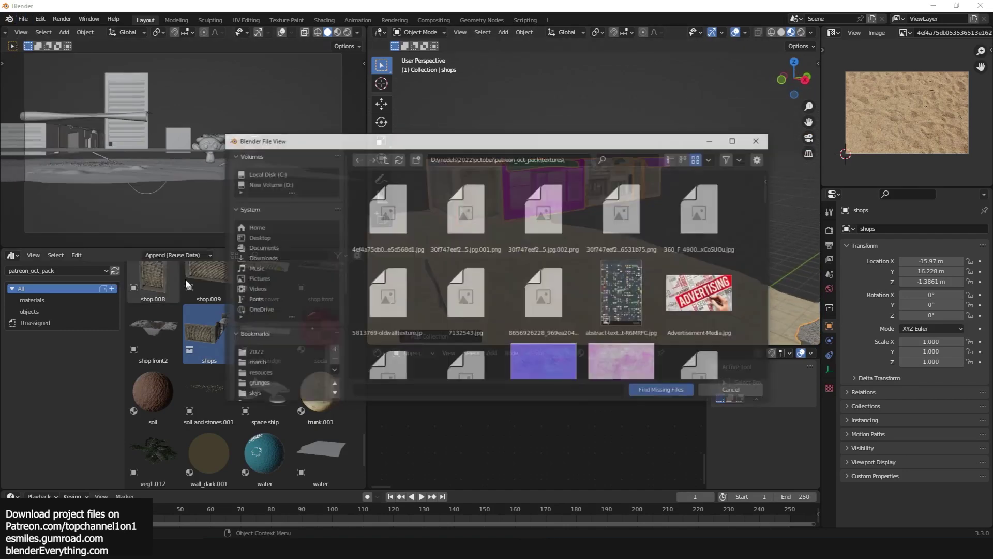
{"action": "left_click", "coordinate": [661, 389]}
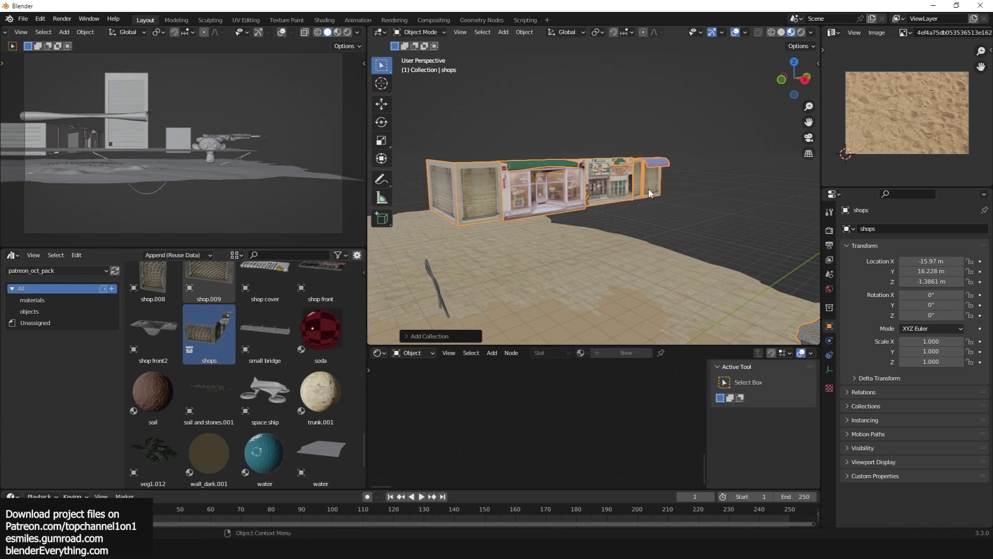
{"action": "scroll", "coordinate": [532, 184], "scroll_direction": "up", "scroll_amount": 5}
{"action": "scroll", "coordinate": [554, 175], "scroll_direction": "up", "scroll_amount": 2}
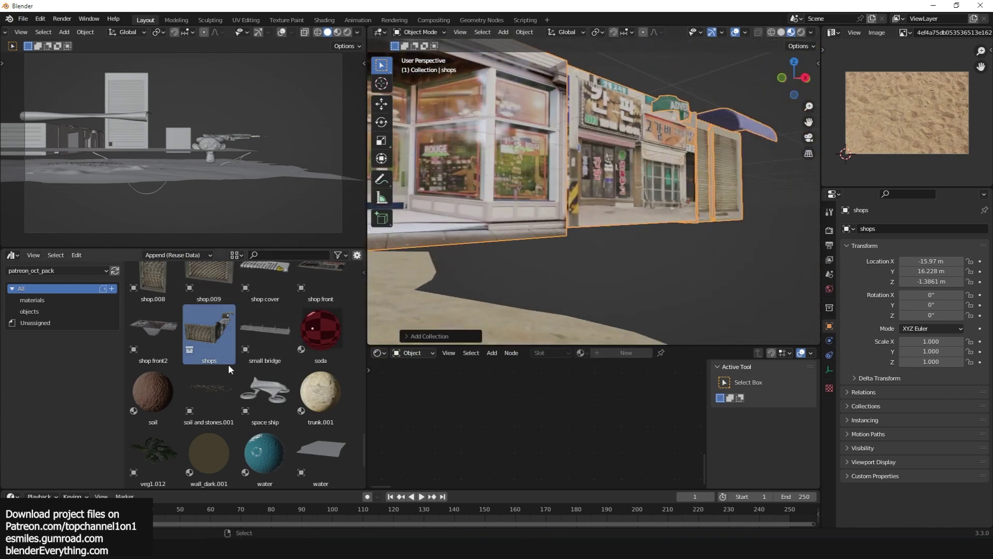
{"action": "scroll", "coordinate": [228, 372], "scroll_direction": "down", "scroll_amount": 4}
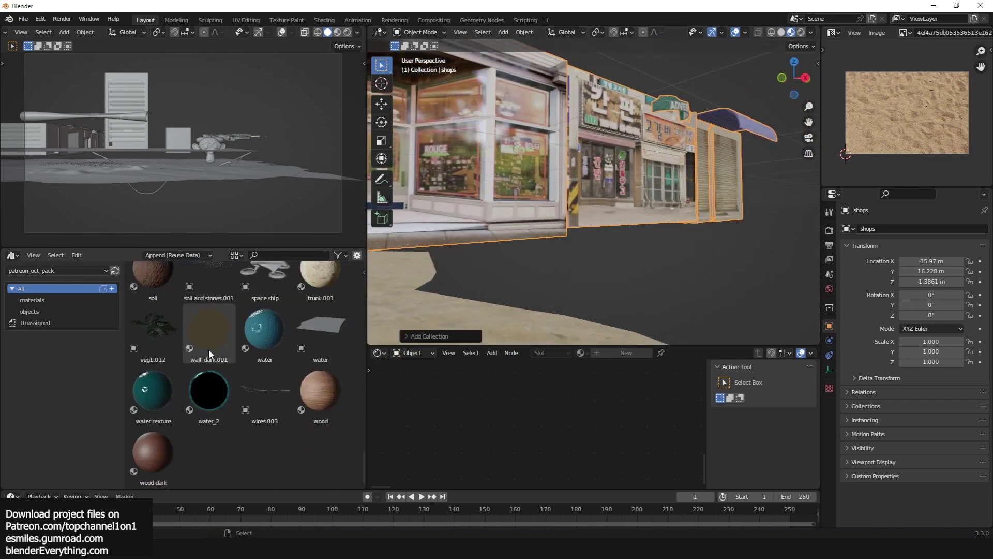
- Drop the veg1.012 grass asset onto the sand and set its blade count to 114
{"action": "scroll", "coordinate": [209, 349], "scroll_direction": "up", "scroll_amount": 1}
{"action": "left_click_drag", "start_coordinate": [166, 340], "coordinate": [524, 281]}
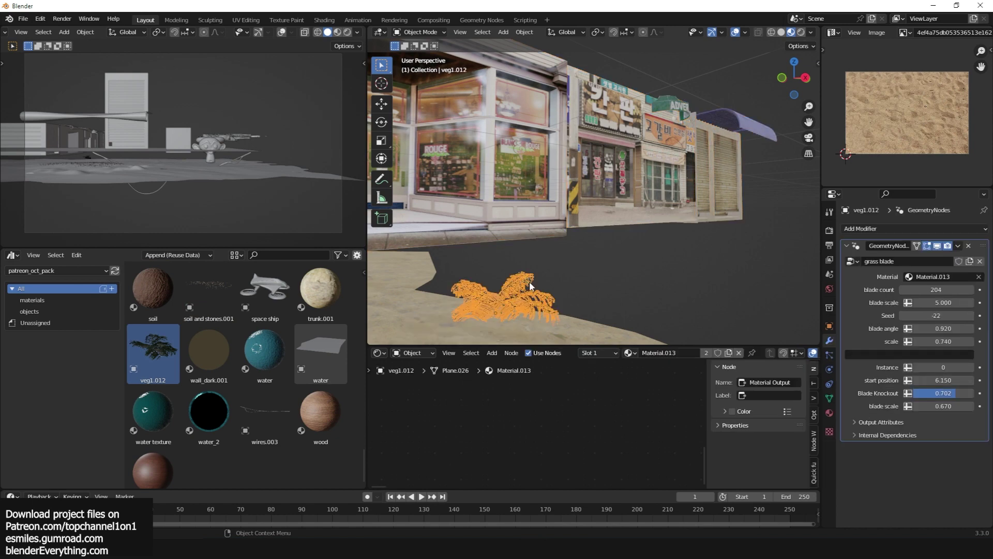
{"action": "scroll", "coordinate": [531, 286], "scroll_direction": "up", "scroll_amount": 3}
{"action": "scroll", "coordinate": [535, 265], "scroll_direction": "up", "scroll_amount": 2}
{"action": "mouse_move", "coordinate": [535, 266]}
{"action": "middle_mouse_down"}
{"action": "mouse_move", "coordinate": [569, 129]}
{"action": "mouse_move", "coordinate": [625, 165]}
{"action": "middle_mouse_up"}
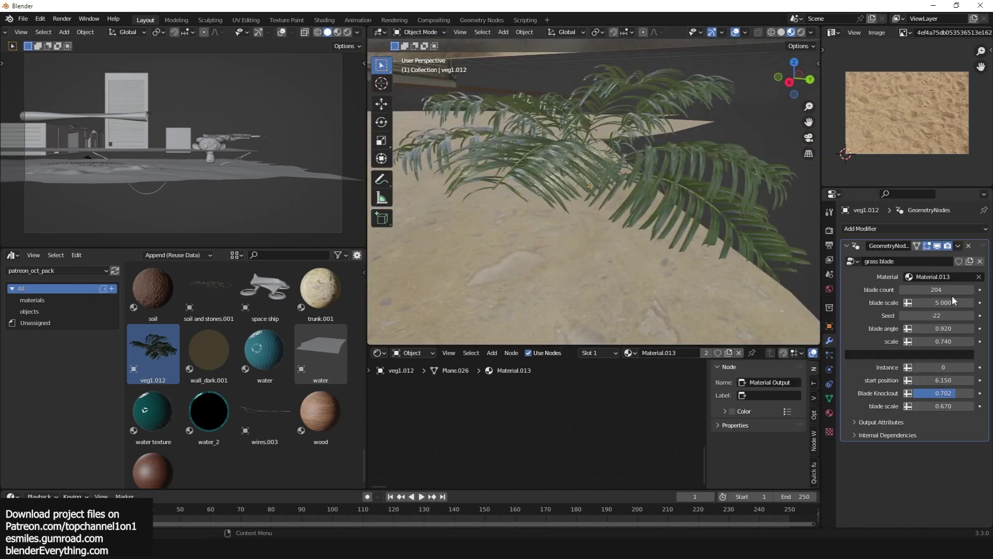
{"action": "mouse_move", "coordinate": [936, 289]}
{"action": "left_mouse_down"}
{"action": "mouse_move", "coordinate": [930, 306]}
{"action": "mouse_move", "coordinate": [498, 5]}
{"action": "mouse_move", "coordinate": [931, 305]}
{"action": "left_mouse_up"}
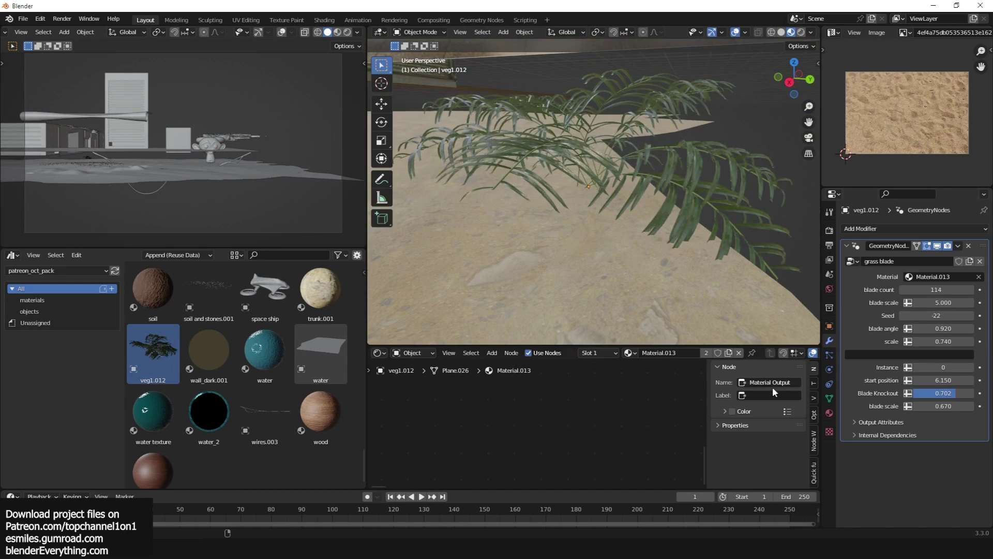
{"action": "scroll", "coordinate": [176, 304], "scroll_direction": "up", "scroll_amount": 4}
- Place the medieval wall asset in the scene
{"action": "scroll", "coordinate": [176, 305], "scroll_direction": "up", "scroll_amount": 4}
{"action": "scroll", "coordinate": [175, 304], "scroll_direction": "up", "scroll_amount": 4}
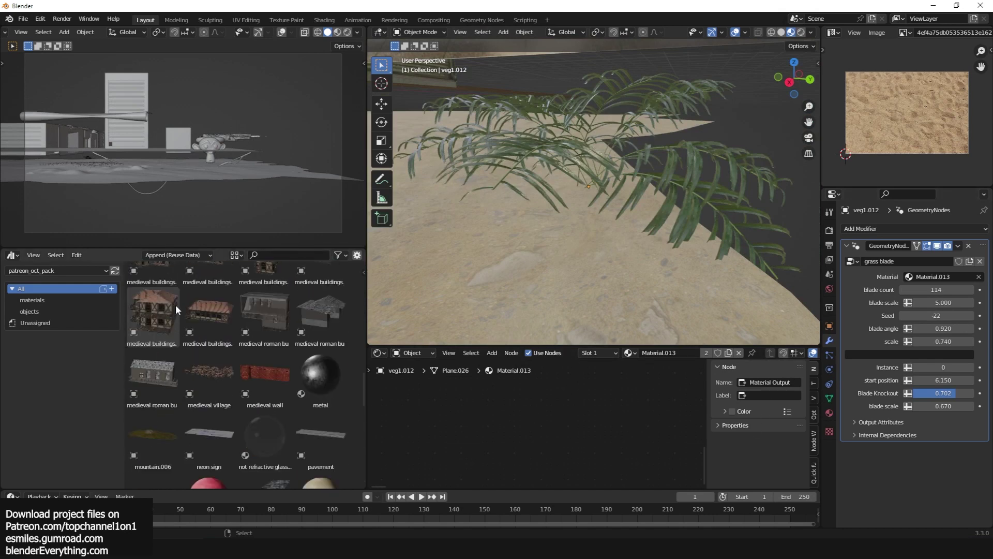
{"action": "scroll", "coordinate": [175, 304], "scroll_direction": "up", "scroll_amount": 1}
{"action": "scroll", "coordinate": [175, 304], "scroll_direction": "up", "scroll_amount": 1}
{"action": "mouse_move", "coordinate": [273, 411]}
{"action": "left_mouse_down"}
{"action": "mouse_move", "coordinate": [518, 269]}
{"action": "mouse_move", "coordinate": [560, 223]}
{"action": "left_mouse_up"}
{"action": "mouse_move", "coordinate": [560, 223]}
{"action": "middle_mouse_down"}
{"action": "mouse_move", "coordinate": [654, 163]}
{"action": "mouse_move", "coordinate": [567, 226]}
{"action": "mouse_move", "coordinate": [597, 191]}
{"action": "mouse_move", "coordinate": [476, 206]}
{"action": "mouse_move", "coordinate": [619, 176]}
{"action": "mouse_move", "coordinate": [498, 157]}
{"action": "mouse_move", "coordinate": [572, 145]}
{"action": "middle_mouse_up"}
- Add a medieval buildings asset, then drop in the medieval village
{"action": "scroll", "coordinate": [597, 191], "scroll_direction": "down", "scroll_amount": 3}
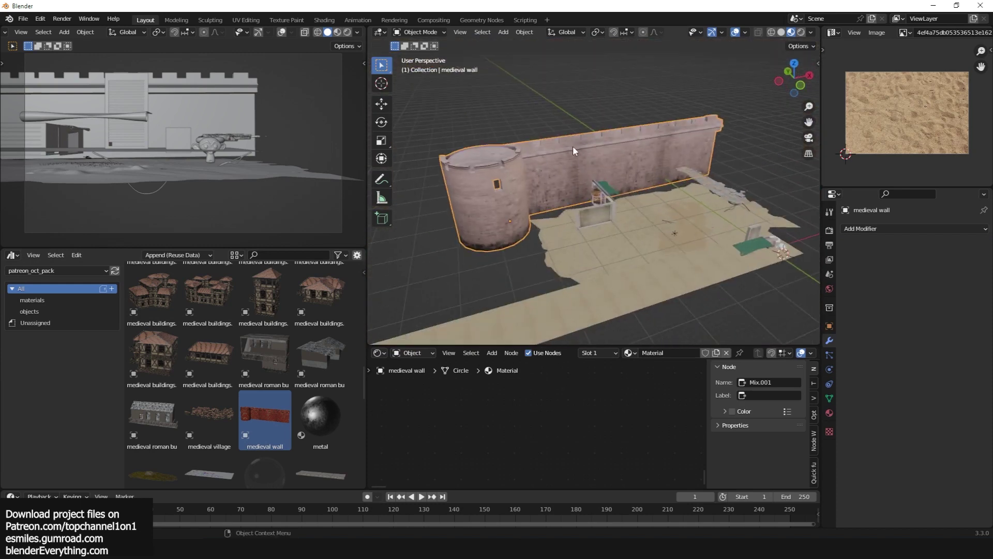
{"action": "left_click_drag", "start_coordinate": [152, 294], "coordinate": [575, 256]}
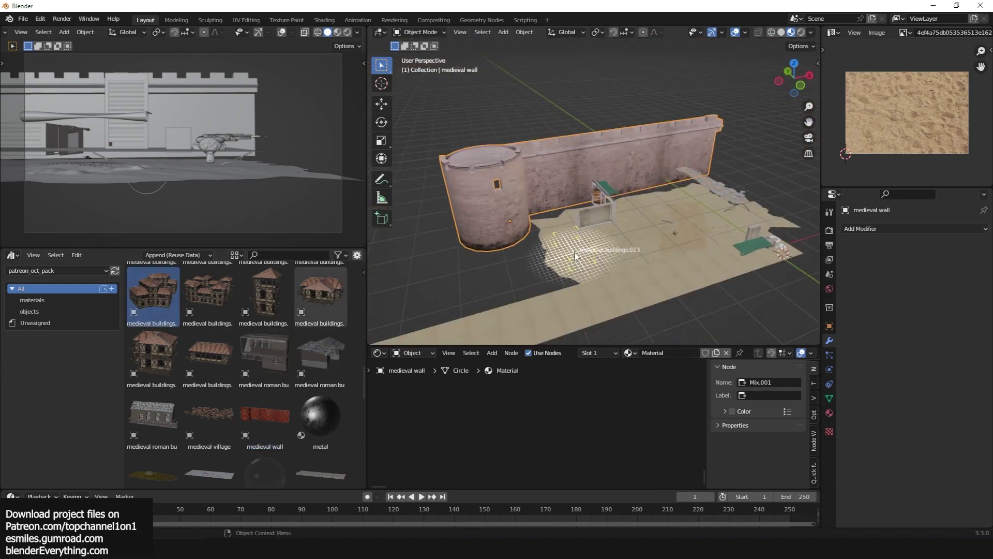
{"action": "scroll", "coordinate": [575, 256], "scroll_direction": "up", "scroll_amount": 3}
{"action": "scroll", "coordinate": [599, 234], "scroll_direction": "up", "scroll_amount": 2}
{"action": "middle_click_drag", "start_coordinate": [600, 234], "coordinate": [696, 231]}
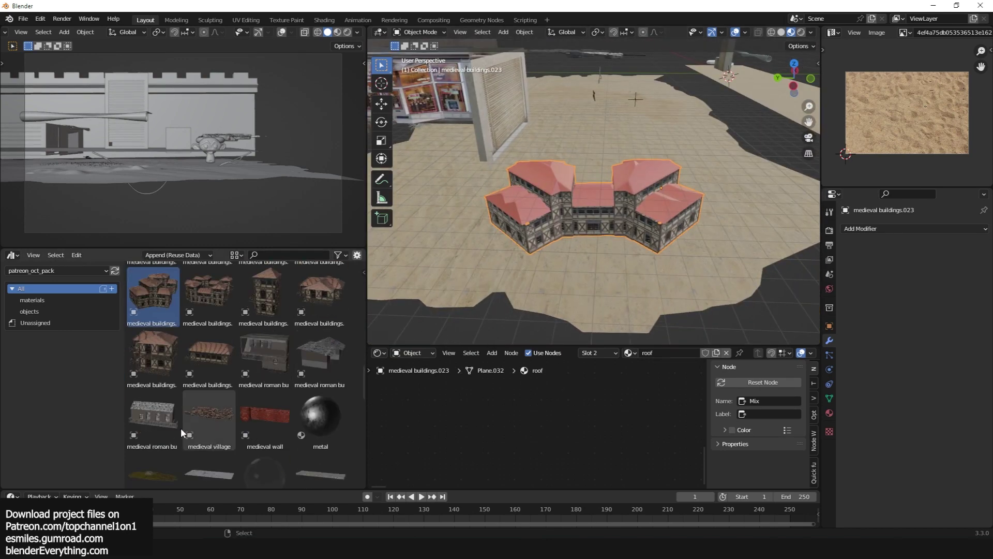
{"action": "mouse_move", "coordinate": [207, 417]}
{"action": "left_mouse_down"}
{"action": "mouse_move", "coordinate": [615, 299]}
{"action": "mouse_move", "coordinate": [626, 267]}
{"action": "left_mouse_up"}
- Isolate the medieval village, tighten its Distance X from 5.72 to 5.17, then delete it
{"action": "scroll", "coordinate": [626, 267], "scroll_direction": "down", "scroll_amount": 5}
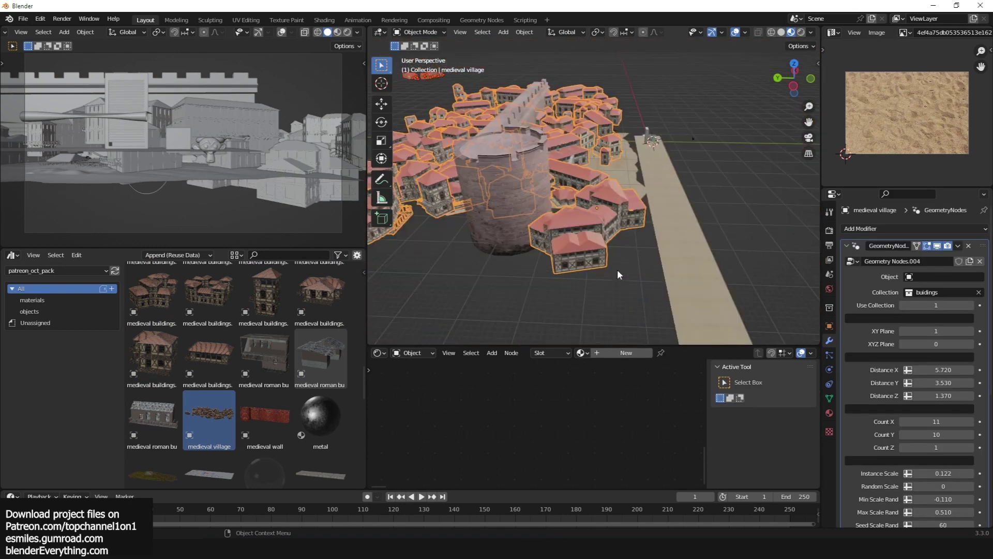
{"action": "key", "text": "KP_Divide"}
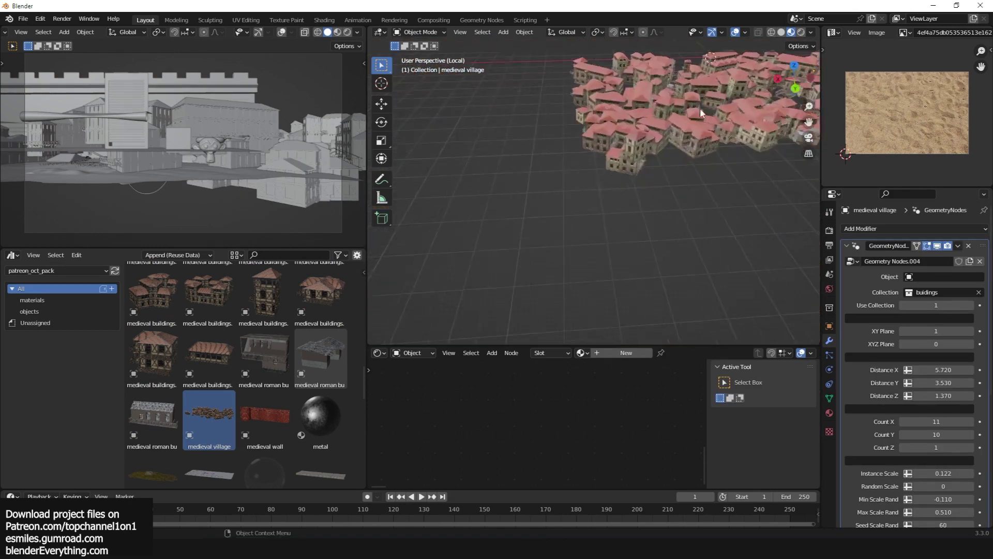
{"action": "key", "text": "a"}
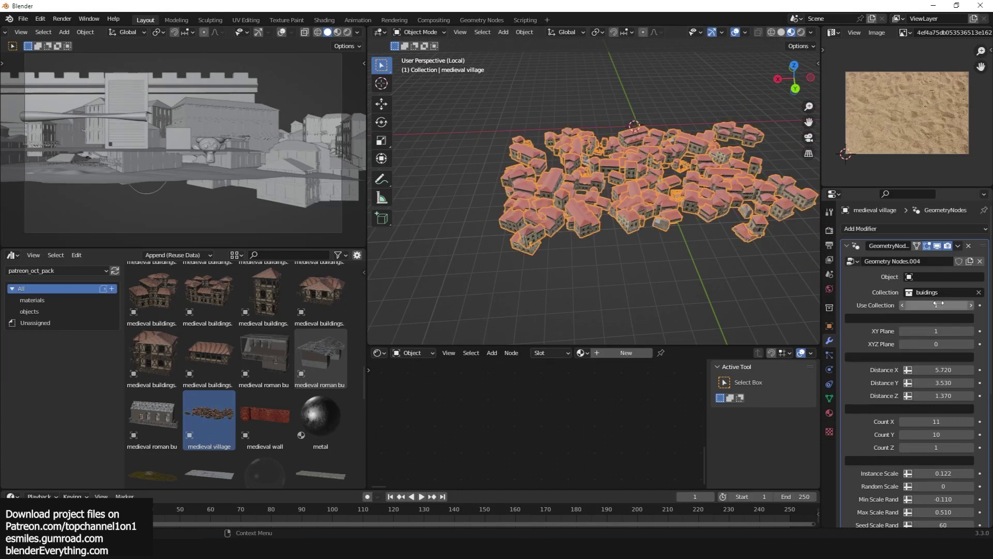
{"action": "mouse_move", "coordinate": [944, 366]}
{"action": "left_mouse_down"}
{"action": "mouse_move", "coordinate": [968, 366]}
{"action": "mouse_move", "coordinate": [929, 366]}
{"action": "left_mouse_up"}
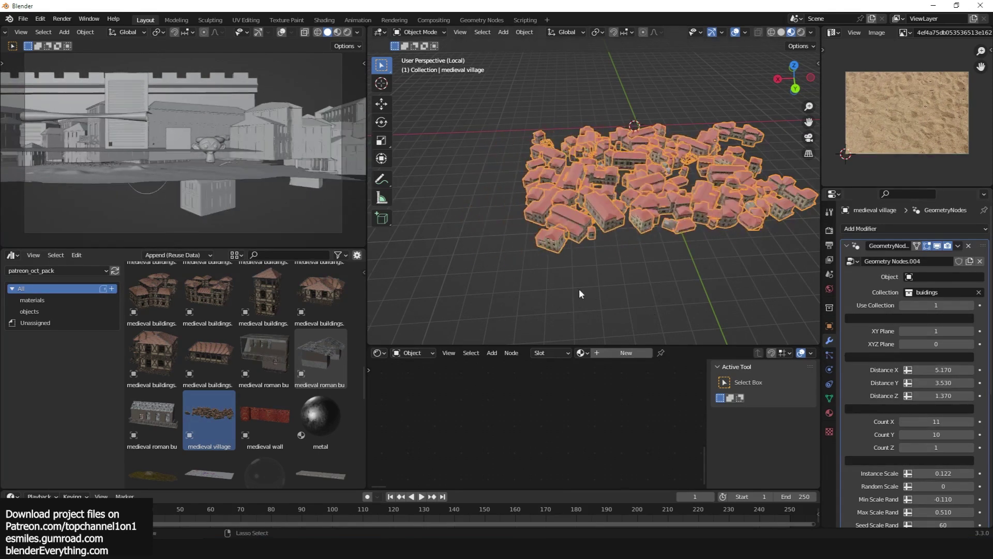
{"action": "key", "text": "x"}
{"action": "left_click", "coordinate": [642, 208]}
{"action": "left_click_drag", "start_coordinate": [263, 355], "coordinate": [567, 215]}
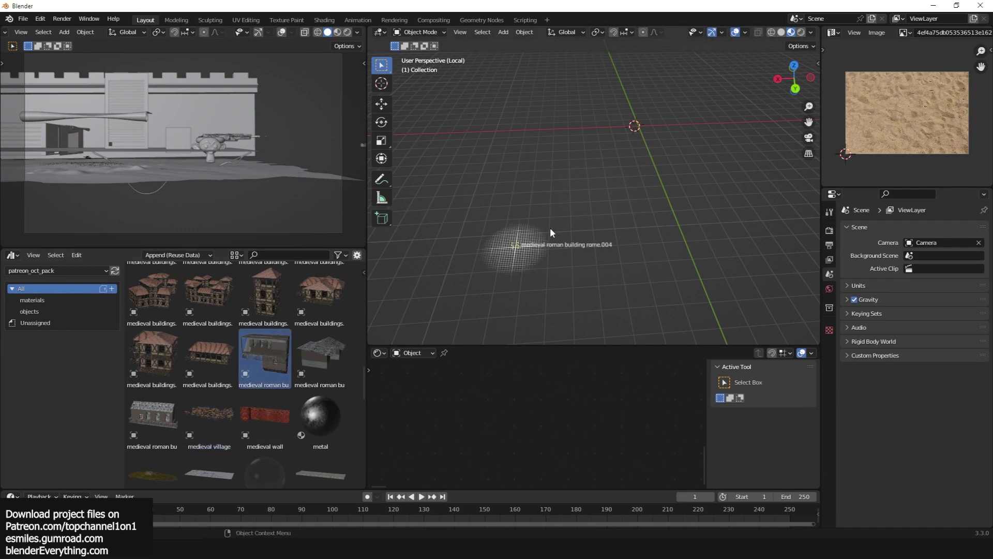
{"action": "middle_click_drag", "start_coordinate": [563, 216], "coordinate": [650, 191]}
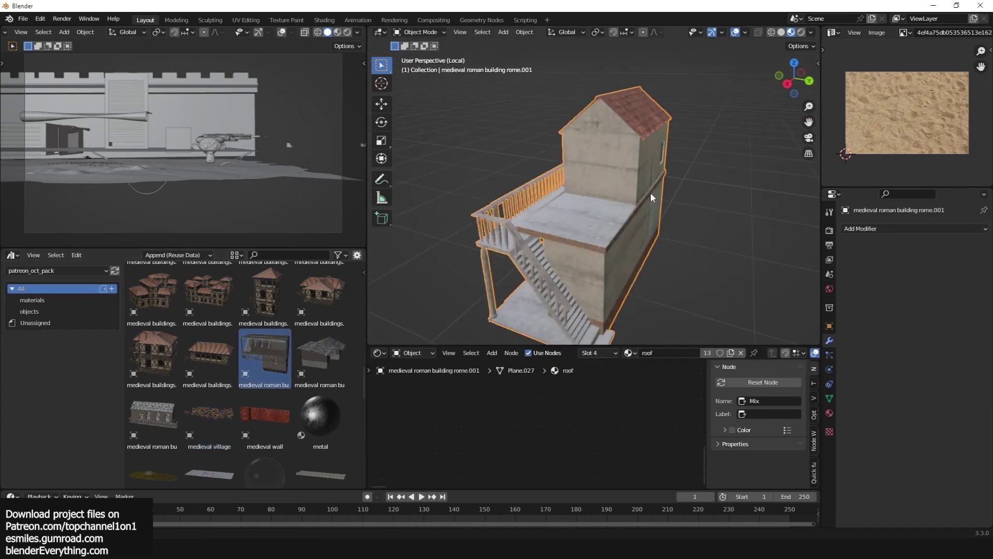
{"action": "key", "text": "x"}
{"action": "left_click", "coordinate": [671, 188]}
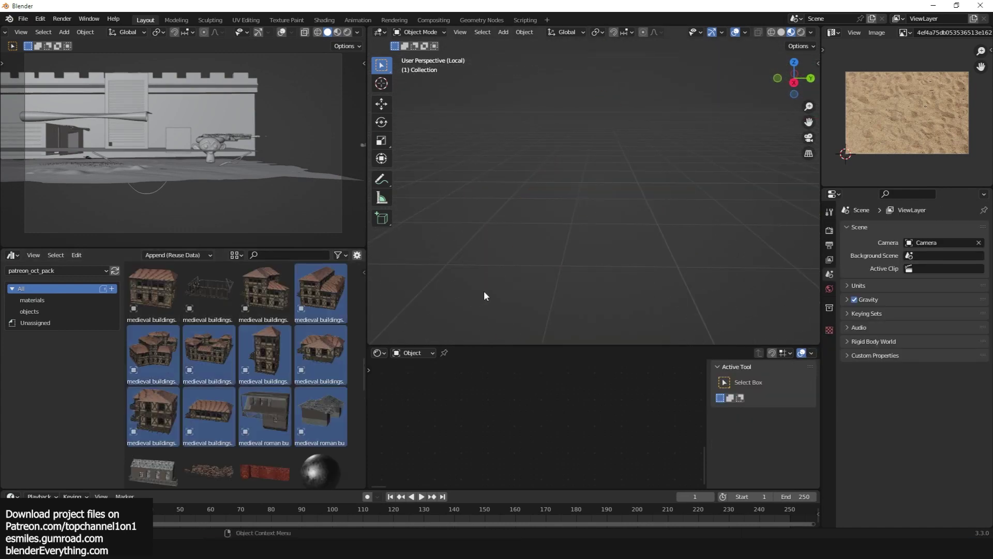
{"action": "scroll", "coordinate": [283, 406], "scroll_direction": "down", "scroll_amount": 2}
{"action": "scroll", "coordinate": [283, 405], "scroll_direction": "down", "scroll_amount": 5}
{"action": "scroll", "coordinate": [283, 406], "scroll_direction": "down", "scroll_amount": 5}
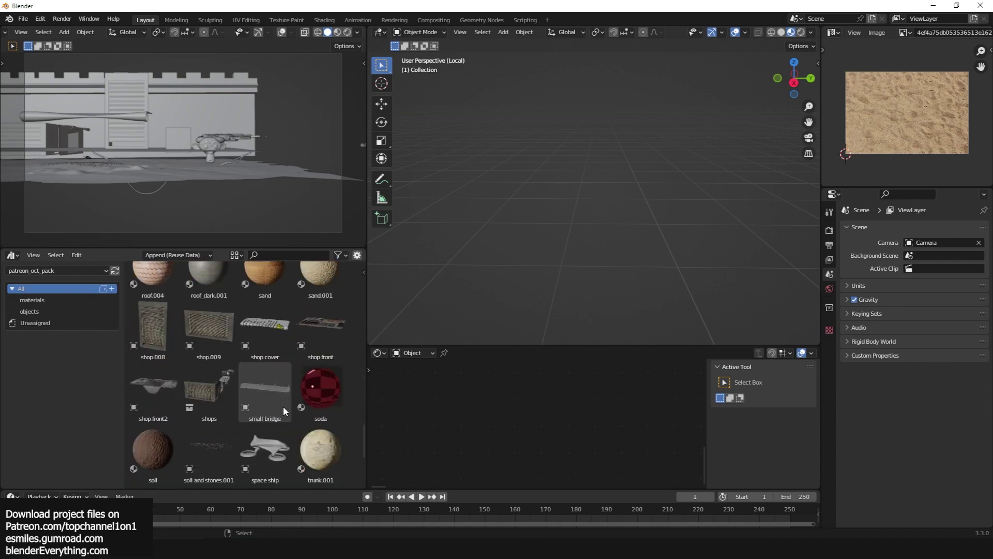
{"action": "scroll", "coordinate": [284, 405], "scroll_direction": "down", "scroll_amount": 5}
{"action": "scroll", "coordinate": [283, 405], "scroll_direction": "down", "scroll_amount": 3}
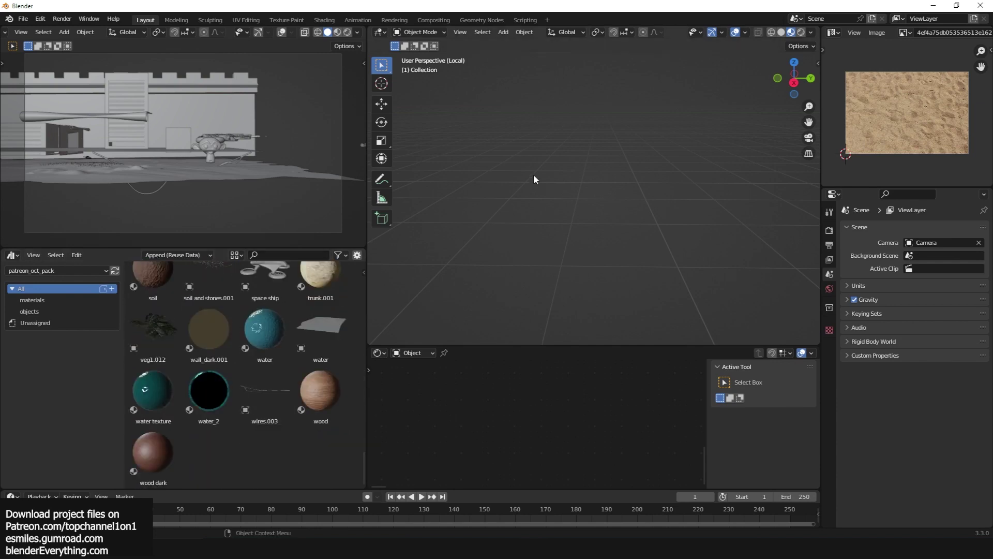
- Minimize Blender and open the sketchfab addon post on the free models page
{"action": "left_click", "coordinate": [940, 5]}
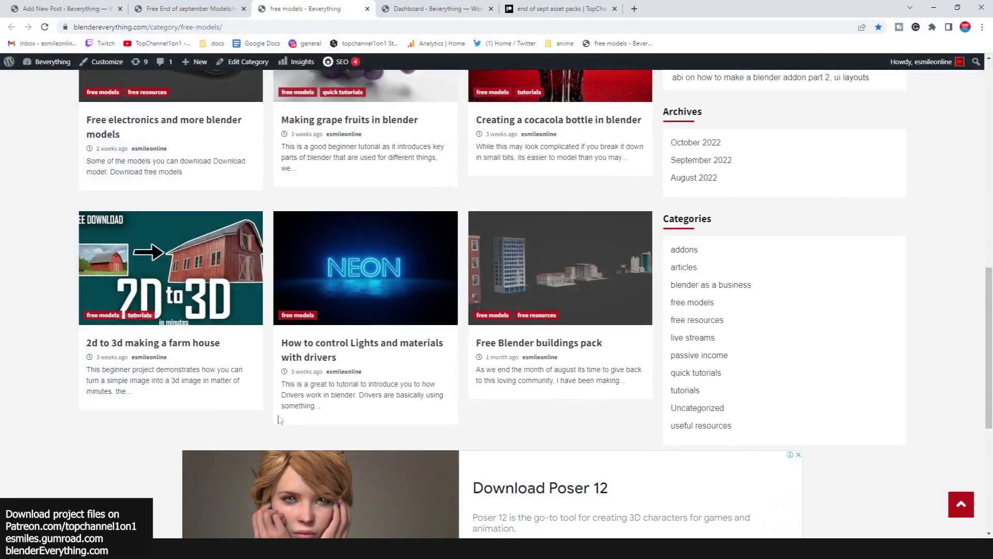
{"action": "scroll", "coordinate": [164, 249], "scroll_direction": "up", "scroll_amount": 5}
{"action": "scroll", "coordinate": [164, 250], "scroll_direction": "up", "scroll_amount": 6}
{"action": "scroll", "coordinate": [164, 249], "scroll_direction": "down", "scroll_amount": 2}
{"action": "scroll", "coordinate": [220, 412], "scroll_direction": "down", "scroll_amount": 5}
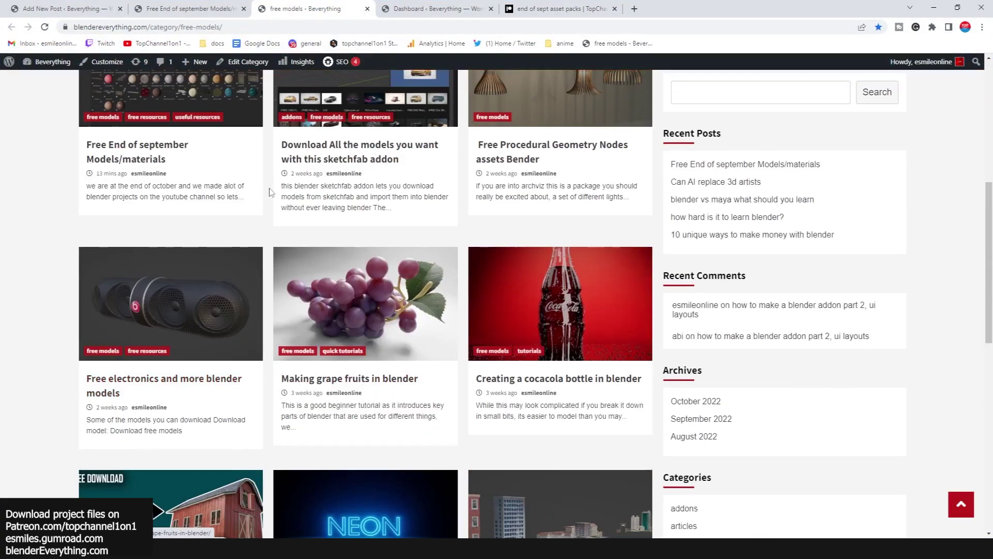
{"action": "scroll", "coordinate": [176, 290], "scroll_direction": "up", "scroll_amount": 5}
{"action": "left_click", "coordinate": [280, 336]}
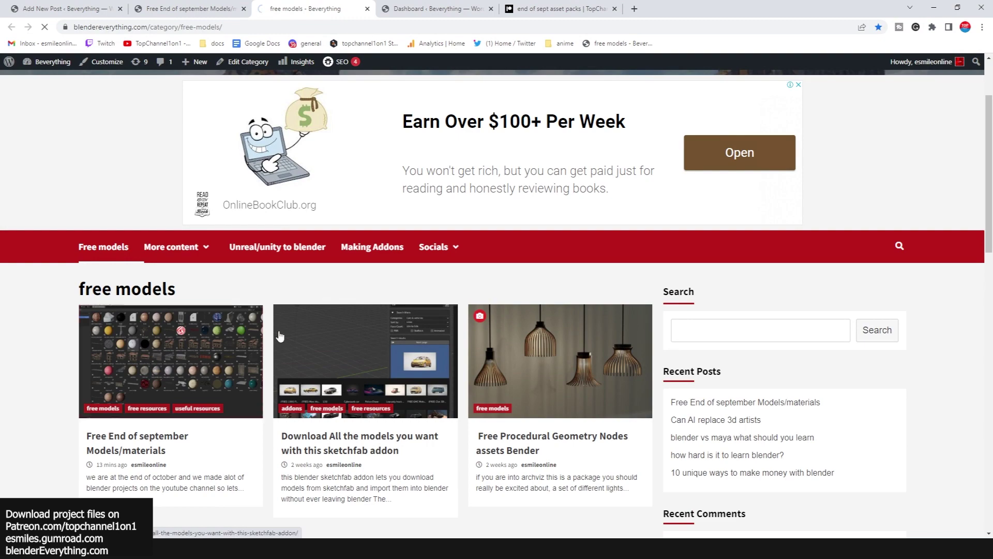